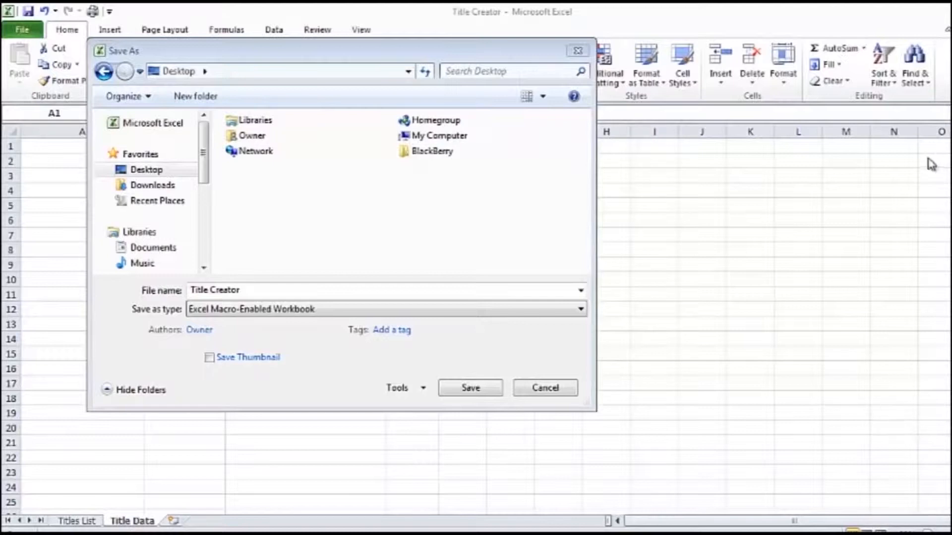
# Dismiss the Save As dialog without saving the workbook.
pyautogui.moveTo(362, 47); pyautogui.dragTo(355, 96)
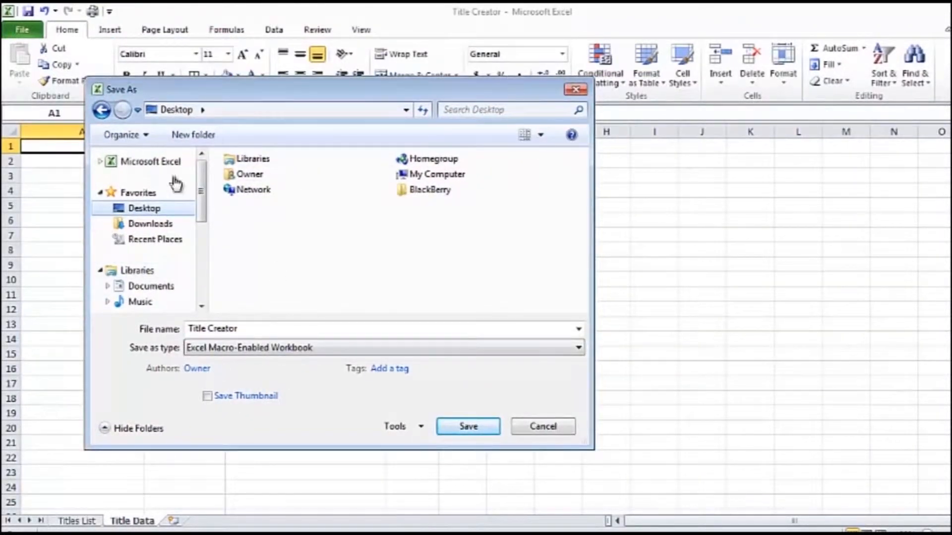
pyautogui.click(553, 427)
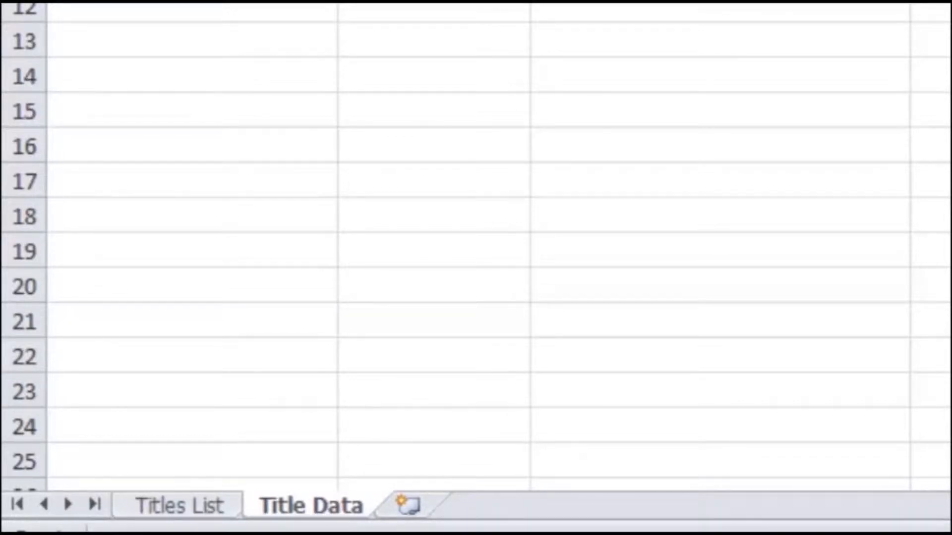
# View the Titles List sheet and return to the Title Data sheet.
pyautogui.click(192, 511)
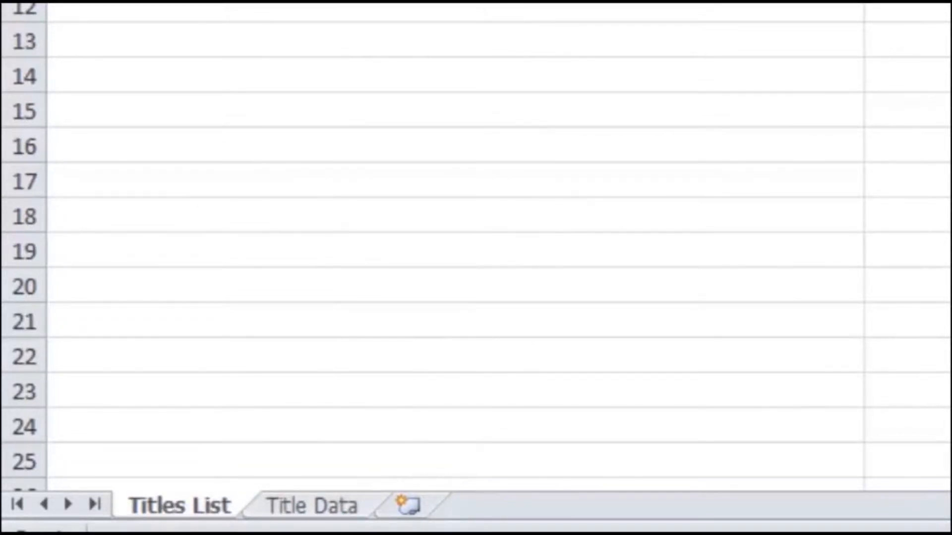
pyautogui.hotkey('ctrl', 'Down')
pyautogui.hotkey('ctrl', 'Up')
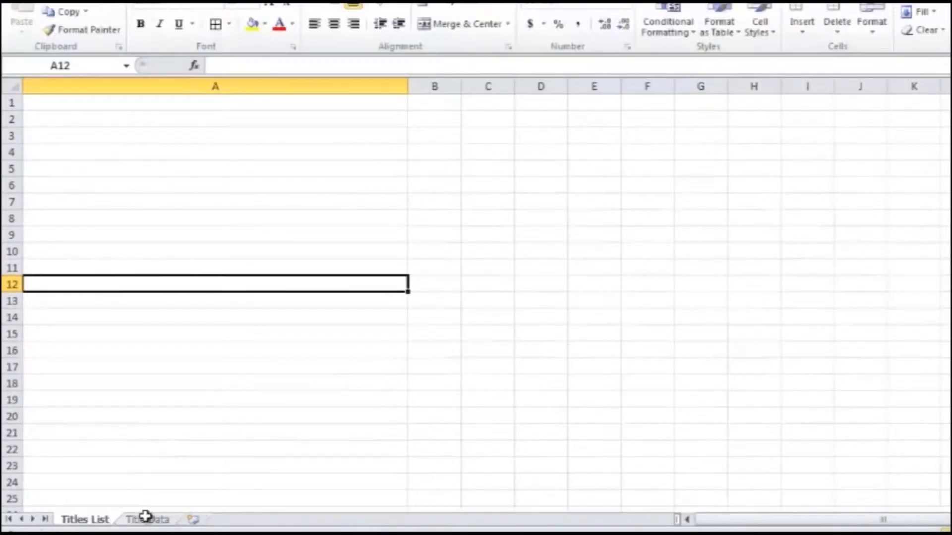
pyautogui.click(152, 522)
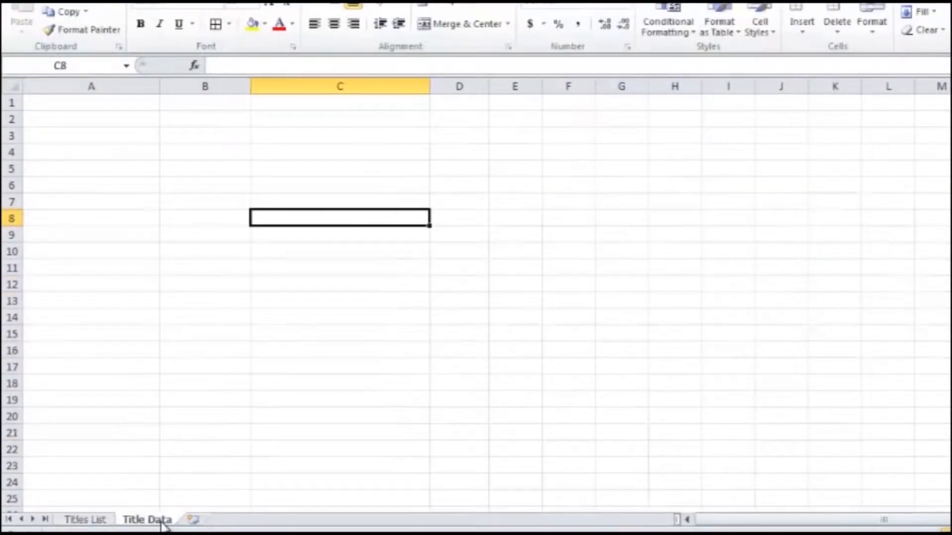
# Widen column D on the Title Data sheet.
pyautogui.click(117, 102)
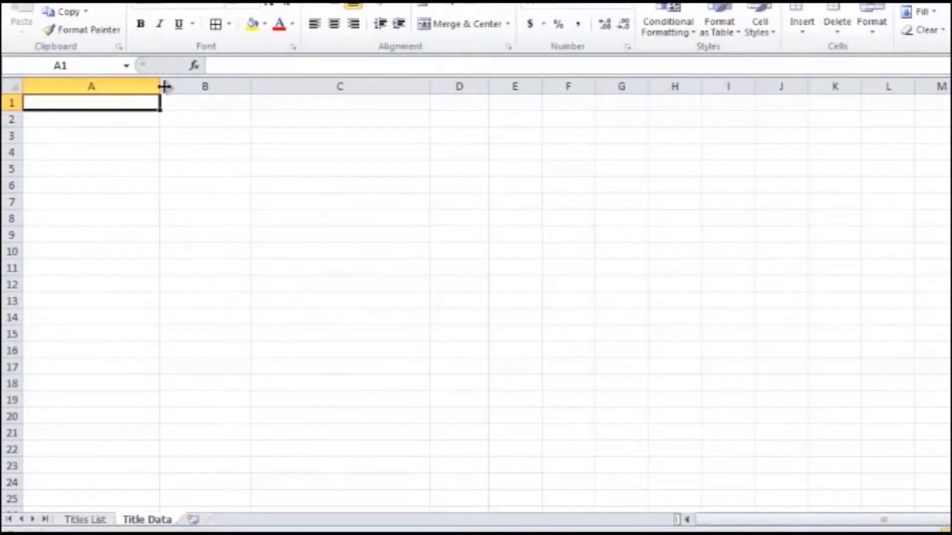
pyautogui.moveTo(154, 103); pyautogui.dragTo(548, 91)
pyautogui.click(545, 123)
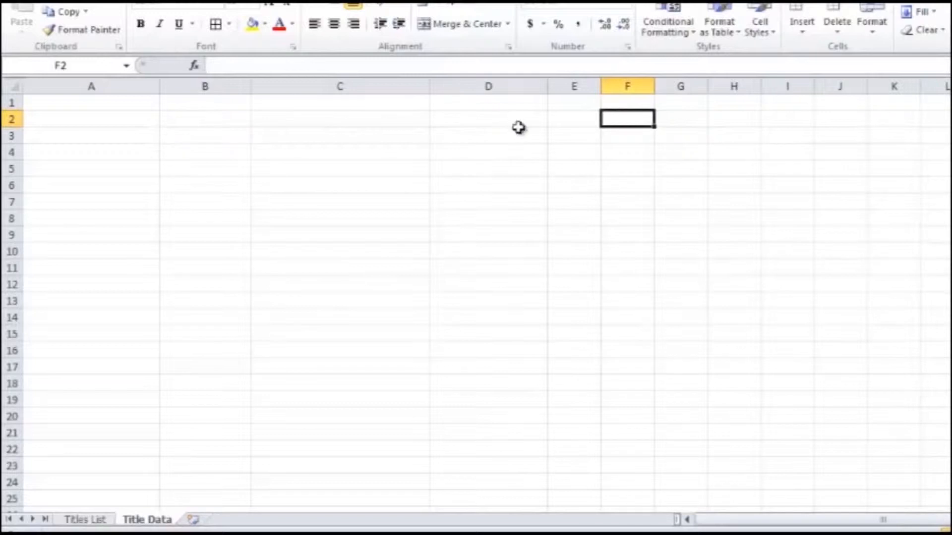
pyautogui.click(121, 109)
pyautogui.click(123, 121)
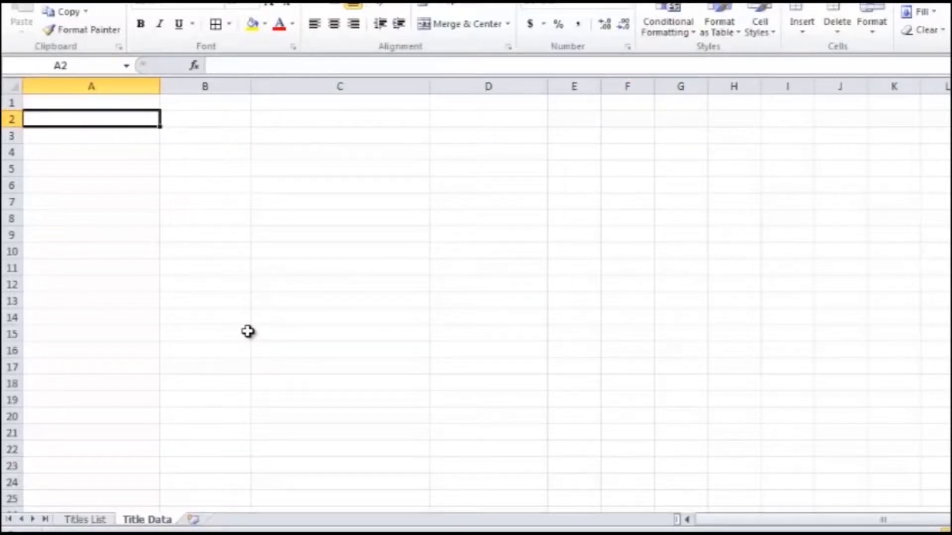
# Review the CreateTitles macro in Module1 of the Visual Basic editor, close its code window and return to the worksheet.
pyautogui.hotkey('alt', 'F11')
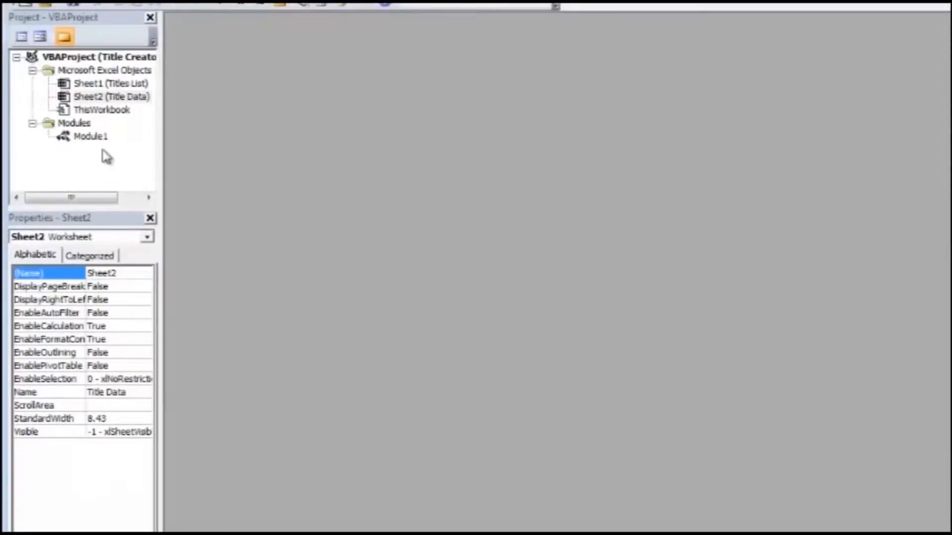
pyautogui.click(100, 144)
pyautogui.doubleClick(95, 139)
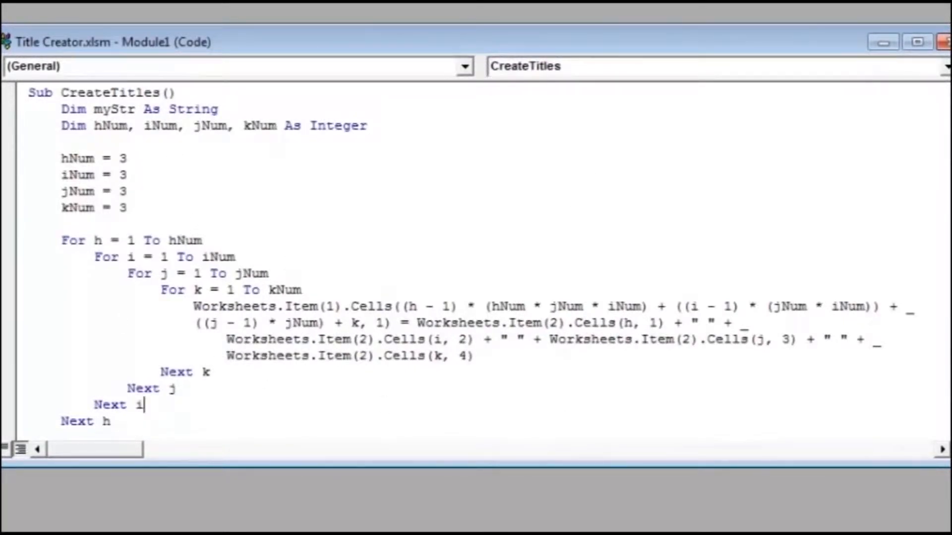
pyautogui.click(944, 43)
pyautogui.hotkey('alt', 'F11')
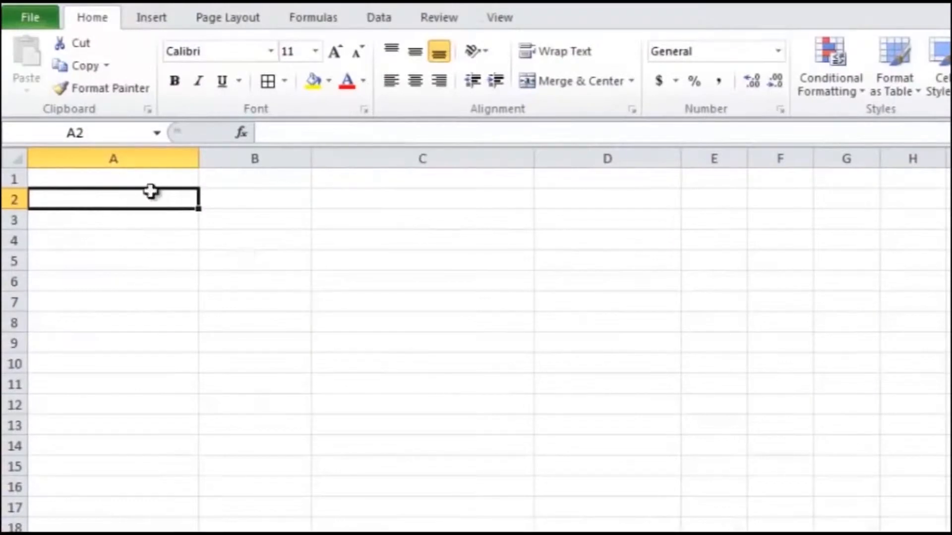
# Switch to Notepad and look over the sample title "Looking for motivated part time at home mothers".
pyautogui.click(172, 176)
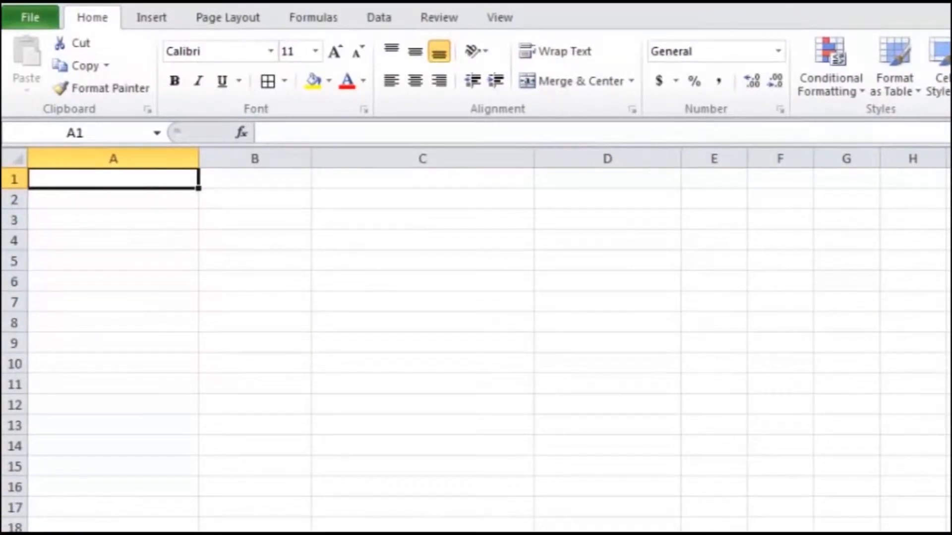
pyautogui.hotkey('alt', 'Tab')
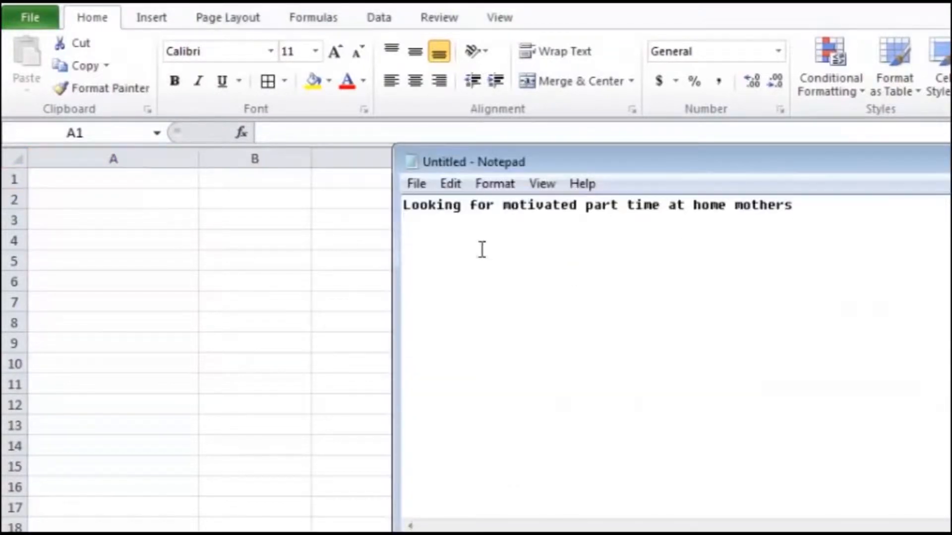
pyautogui.moveTo(403, 206); pyautogui.dragTo(799, 219)
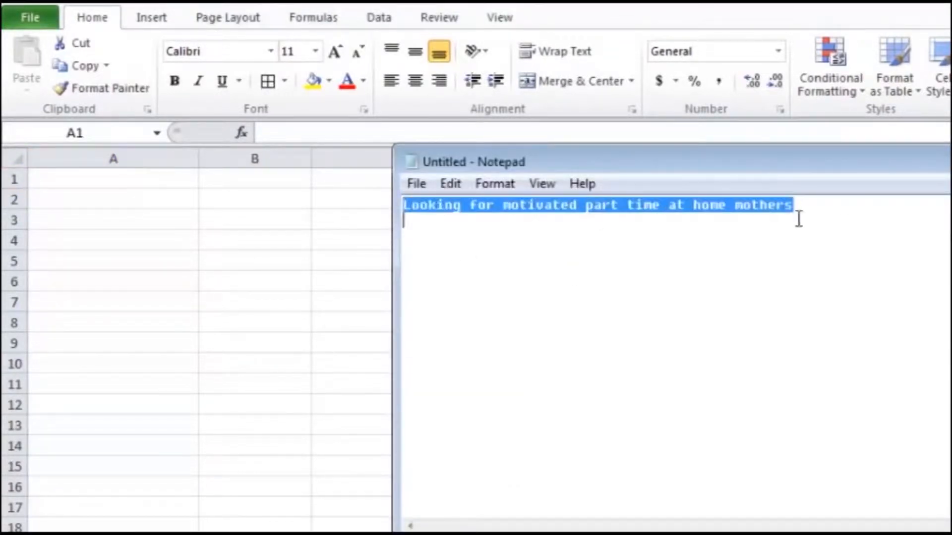
pyautogui.click(849, 226)
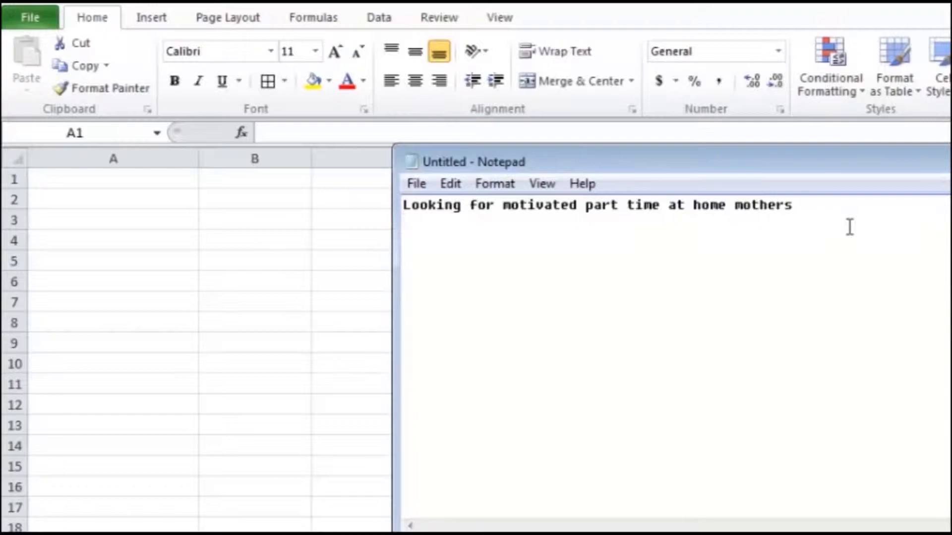
# Replace "part time at home mothers" in the sample title with "mothers for quick cash".
pyautogui.press('Up')
pyautogui.press('Right')
pyautogui.press('Right')
pyautogui.press('Right')
pyautogui.press('Right')
pyautogui.press('Right')
pyautogui.press('Right')
pyautogui.press('Right')
pyautogui.press('Right')
pyautogui.press('Right')
pyautogui.press('Right')
pyautogui.press('Right')
pyautogui.press('Right')
pyautogui.press('Right')
pyautogui.press('Right')
pyautogui.press('Right')
pyautogui.press('Right')
pyautogui.press('Right')
pyautogui.press('Right')
pyautogui.press('Right')
pyautogui.press('Right')
pyautogui.press('Left')
pyautogui.hotkey('ctrl', 'shift', 'Left')
pyautogui.hotkey('ctrl', 'shift', 'Left')
pyautogui.hotkey('ctrl', 'shift', 'Left')
pyautogui.hotkey('ctrl', 'shift', 'Left')
pyautogui.hotkey('ctrl', 'shift', 'Left')
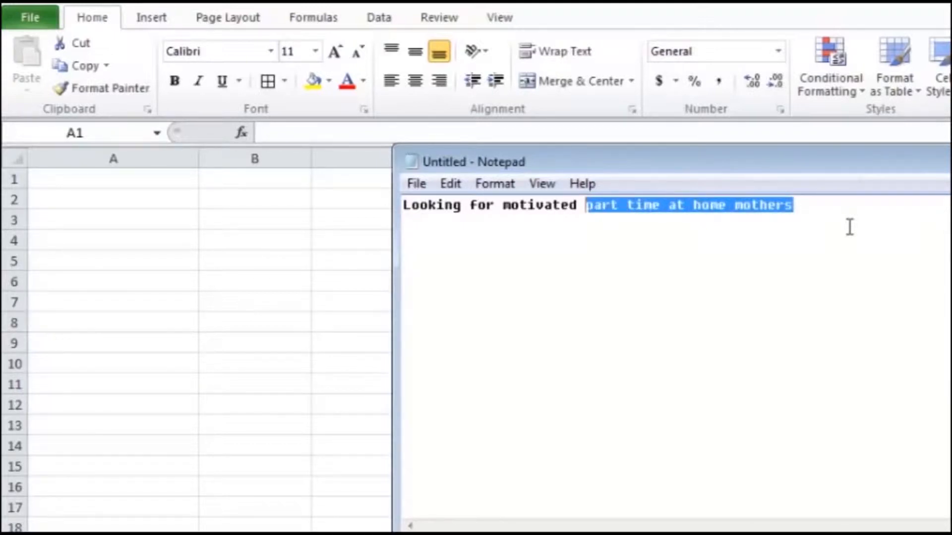
pyautogui.write('moth')
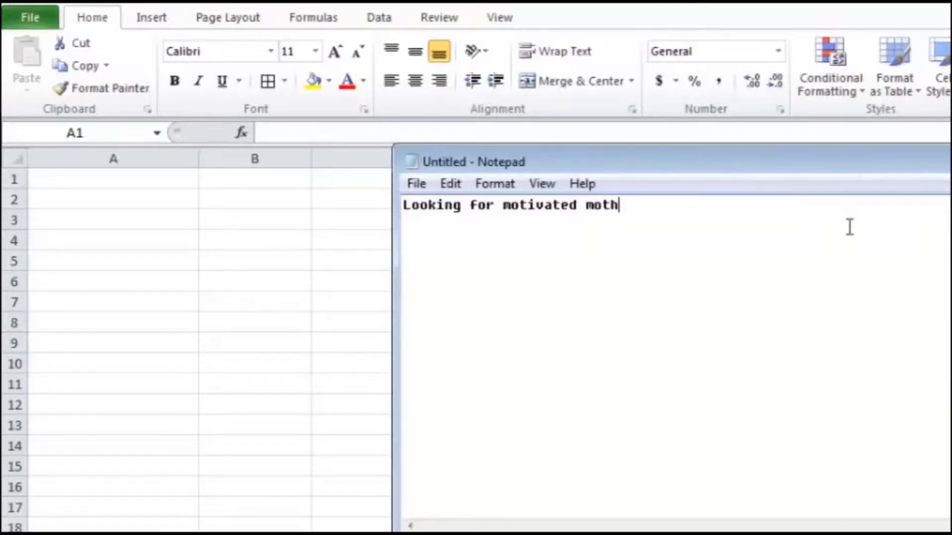
pyautogui.write('ers for quick cash')
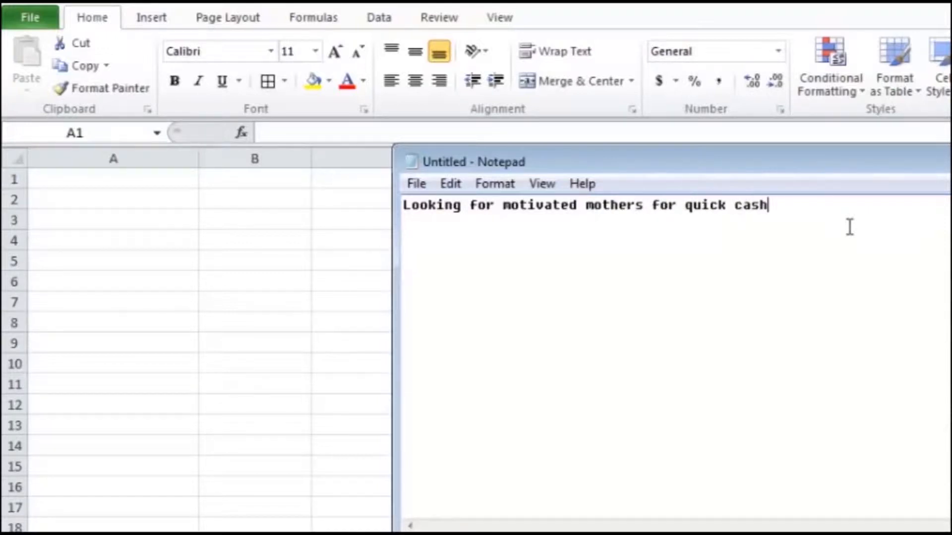
pyautogui.press('Return')
pyautogui.press('Right')
pyautogui.press('Right')
pyautogui.press('End')
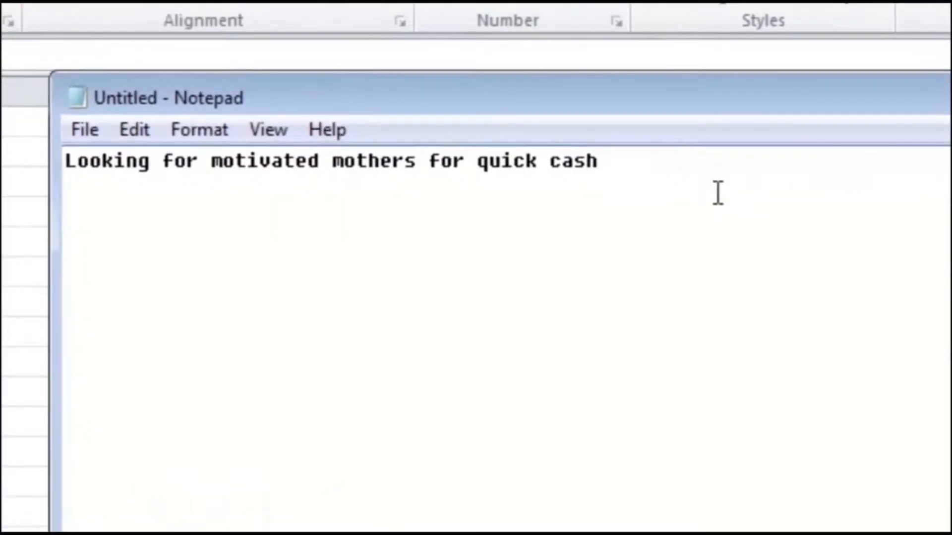
# Examine the title's four parts in Notepad: "Looking for", "motivated", "mothers" and "for quick cash".
pyautogui.press('Left')
pyautogui.press('Left')
pyautogui.press('Left')
pyautogui.press('Left')
pyautogui.press('Left')
pyautogui.press('Left')
pyautogui.press('Left')
pyautogui.press('Left')
pyautogui.press('Left')
pyautogui.press('Left')
pyautogui.press('Left')
pyautogui.press('Left')
pyautogui.press('Left')
pyautogui.press('Left')
pyautogui.press('Left')
pyautogui.press('Left')
pyautogui.press('Left')
pyautogui.press('Left')
pyautogui.press('Left')
pyautogui.press('Left')
pyautogui.press('Left')
pyautogui.press('Left')
pyautogui.press('Left')
pyautogui.press('Left')
pyautogui.press('Left')
pyautogui.press('Left')
pyautogui.press('Left')
pyautogui.press('Left')
pyautogui.press('Left')
pyautogui.press('Right')
pyautogui.press('Right')
pyautogui.press('Right')
pyautogui.press('Right')
pyautogui.press('Right')
pyautogui.press('Right')
pyautogui.press('Right')
pyautogui.press('Right')
pyautogui.press('Right')
pyautogui.press('Right')
pyautogui.press('Right')
pyautogui.press('Right')
pyautogui.press('Right')
pyautogui.press('Left')
pyautogui.doubleClick(302, 166)
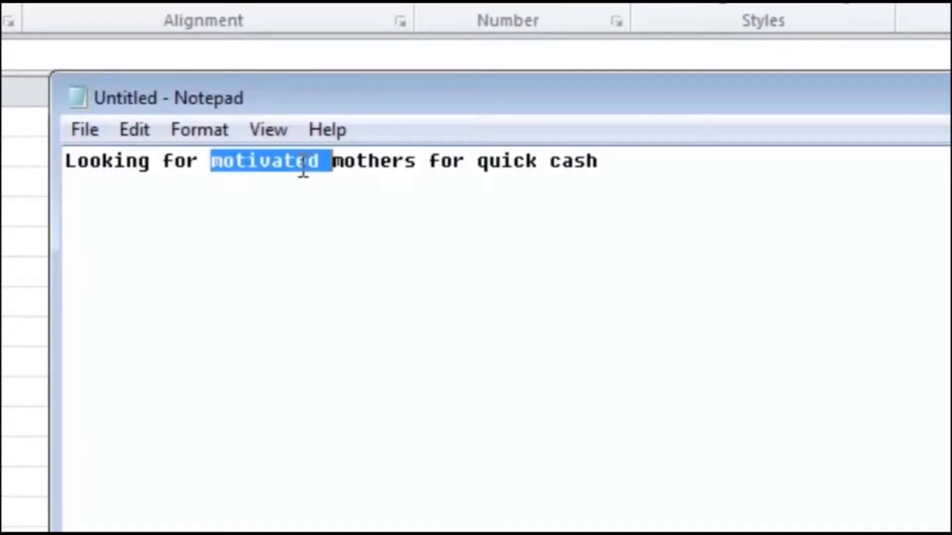
pyautogui.doubleClick(340, 163)
pyautogui.click(431, 162)
pyautogui.moveTo(432, 163); pyautogui.dragTo(631, 175)
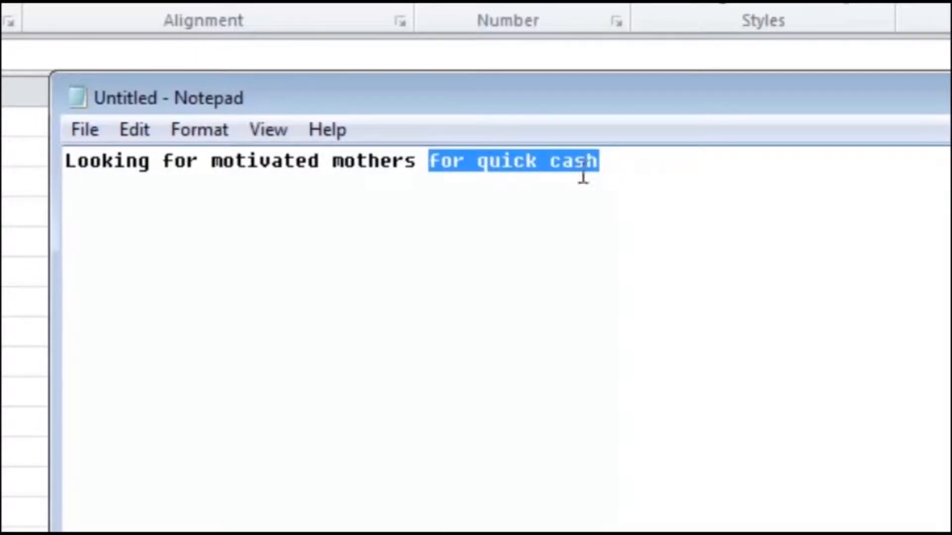
pyautogui.click(250, 160)
pyautogui.doubleClick(251, 160)
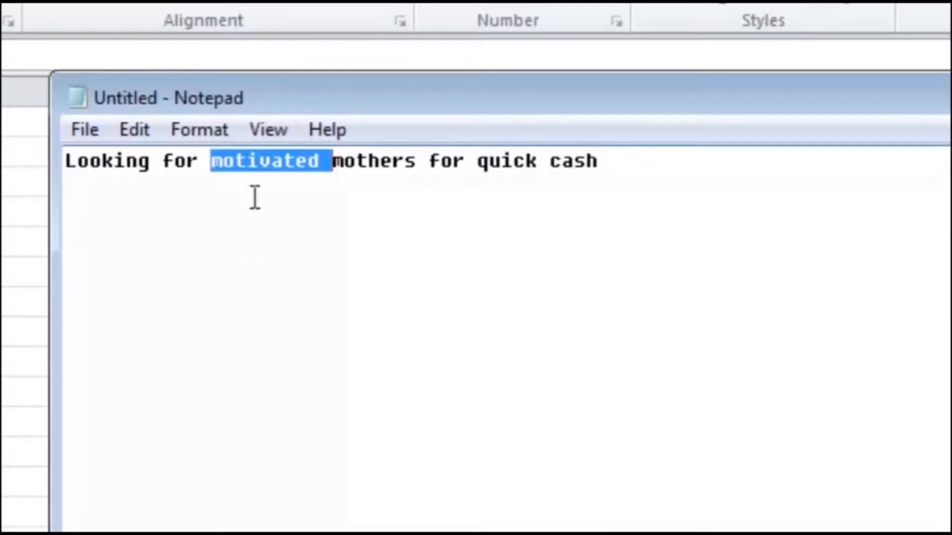
pyautogui.doubleClick(378, 161)
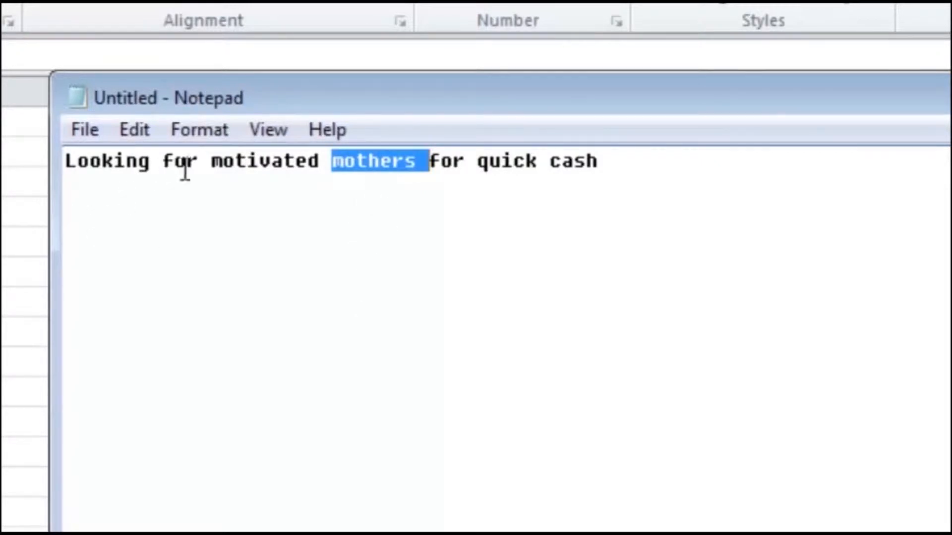
pyautogui.moveTo(197, 160); pyautogui.dragTo(60, 168)
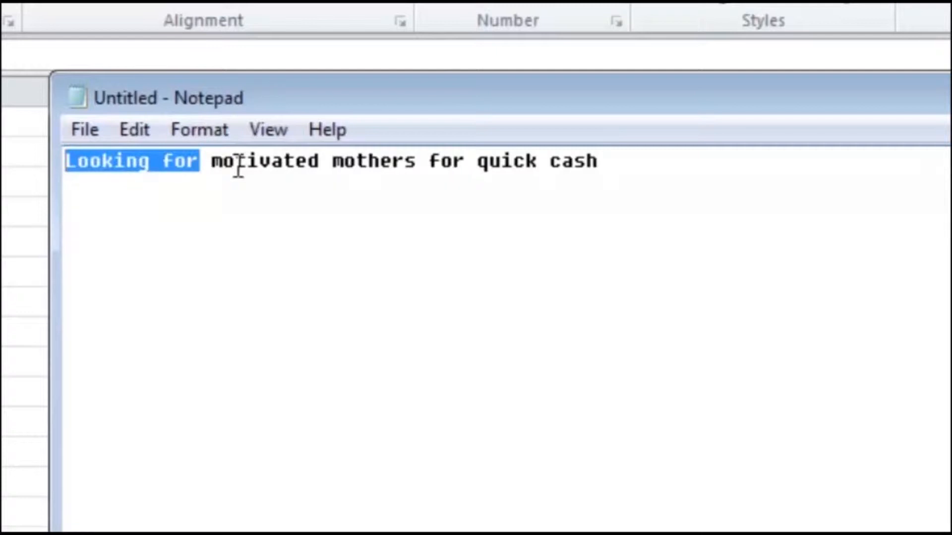
pyautogui.click(176, 202)
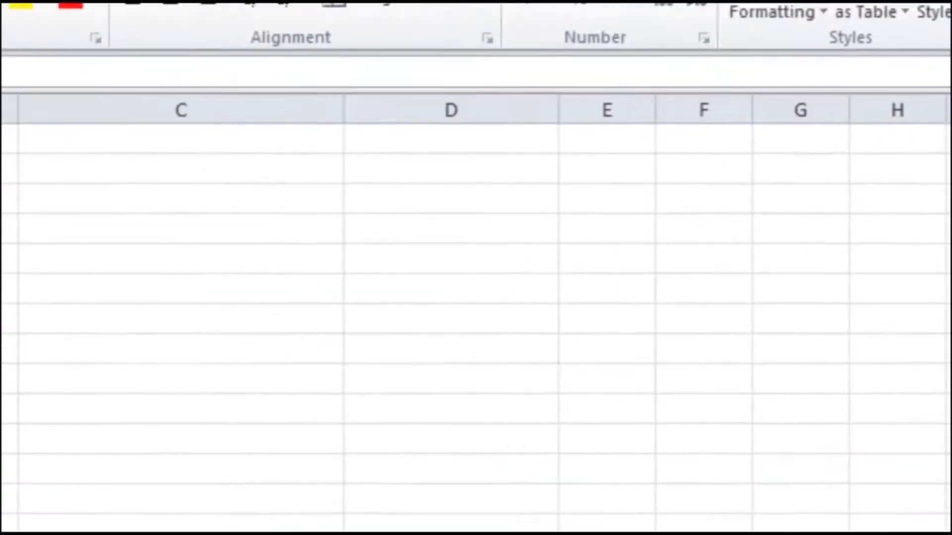
# Return to Excel and enter "Looking for", "motivated", "mothers" and "for quick cash" in cells A1 to D1 of Title Data.
pyautogui.click(38, 168)
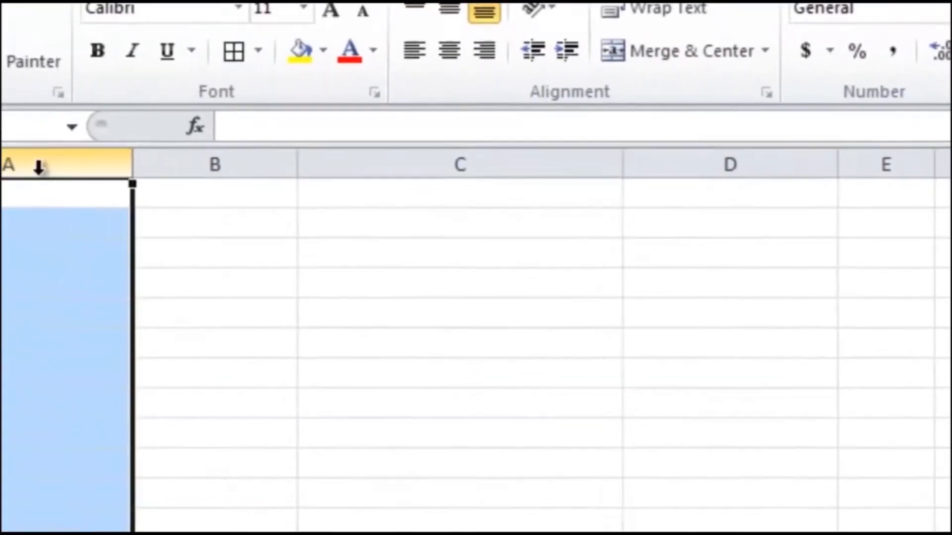
pyautogui.press('Up')
pyautogui.write('Lo')
pyautogui.press('BackSpace')
pyautogui.write('ooking for')
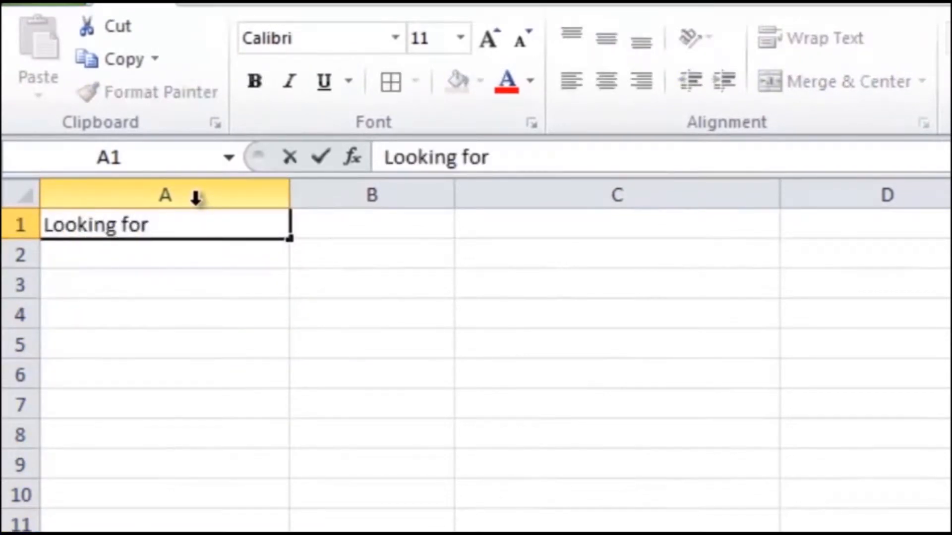
pyautogui.press('Tab')
pyautogui.write('motivated')
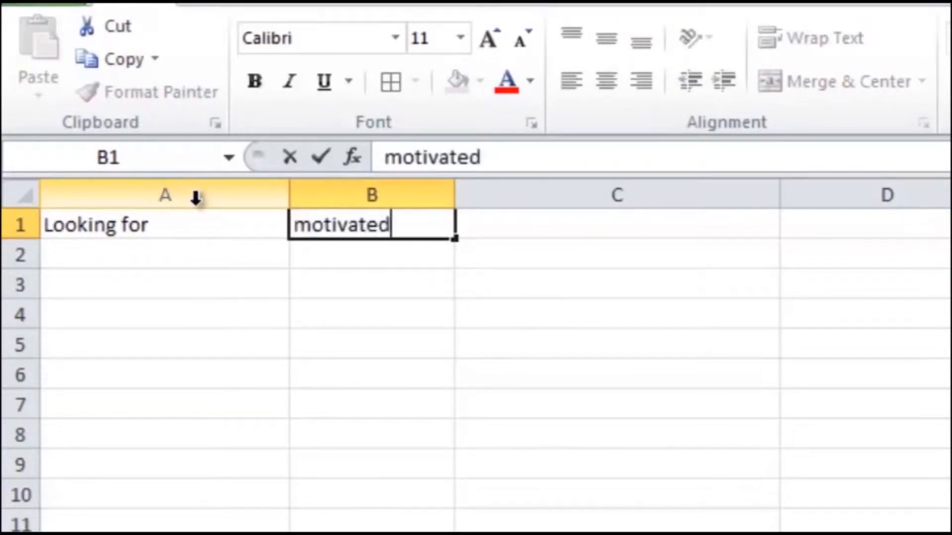
pyautogui.press('Tab')
pyautogui.write('mothers')
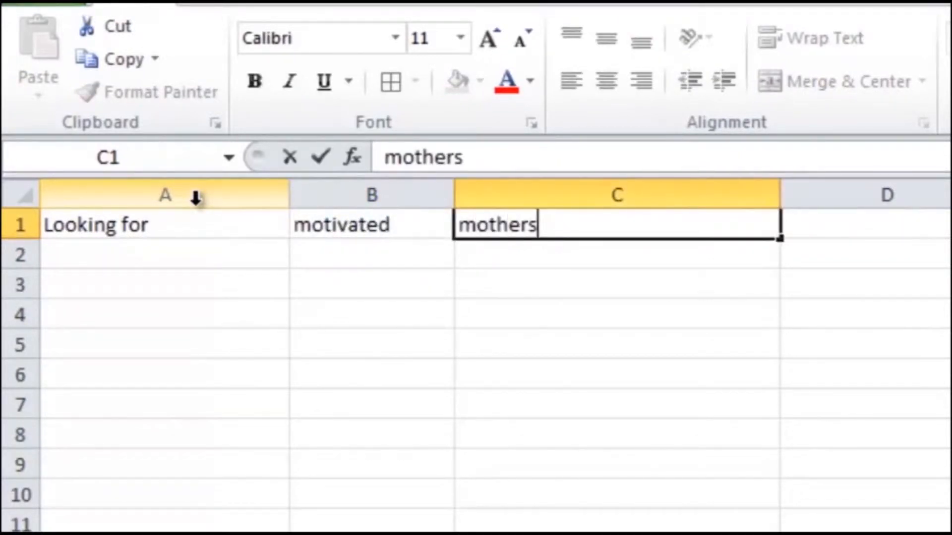
pyautogui.press('Tab')
pyautogui.write('for quick cash')
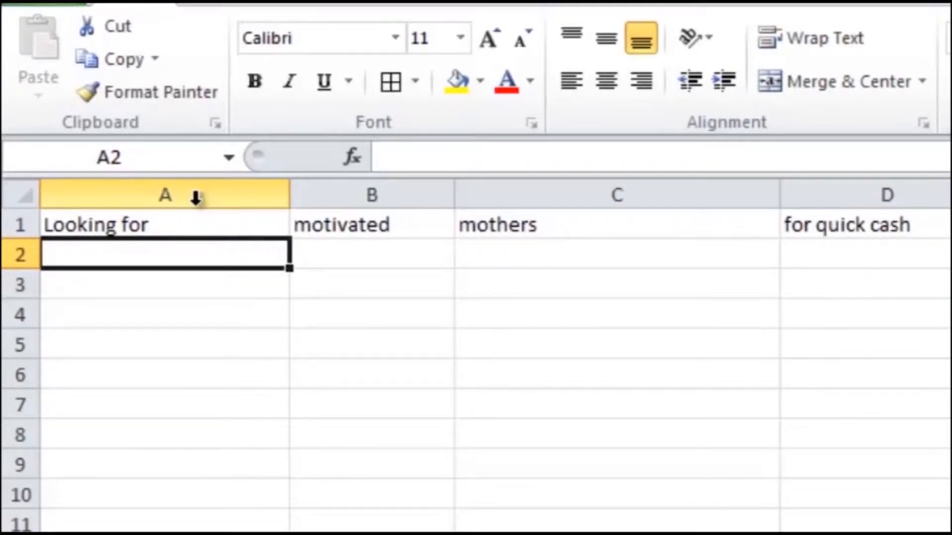
# Enter the alternative openings "Seeking" in A2 and "Need" in A3.
pyautogui.write('Seeking')
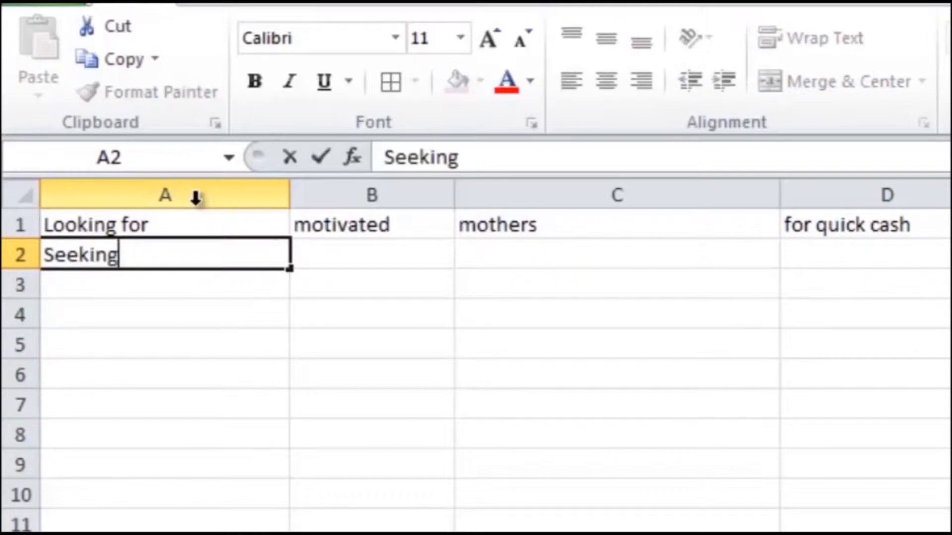
pyautogui.press('Return')
pyautogui.write('Need')
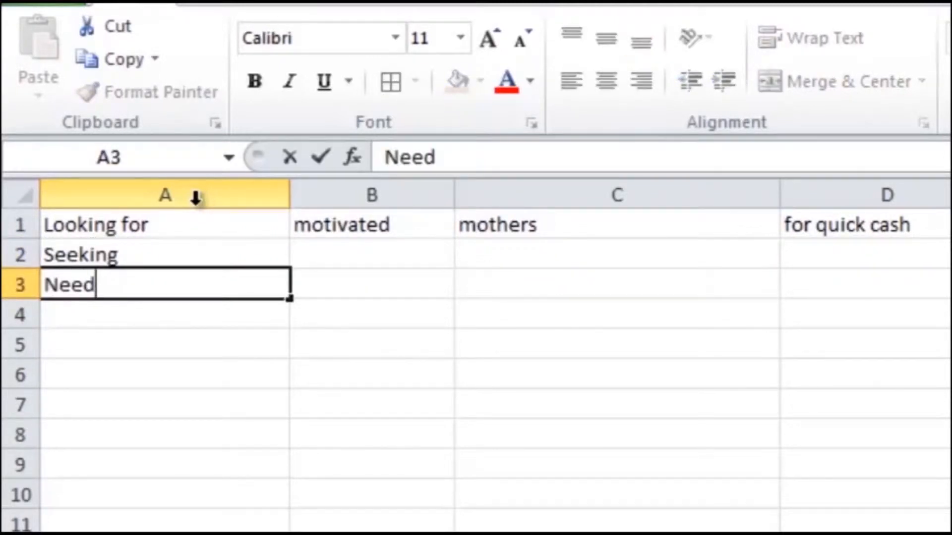
pyautogui.press('Tab')
# Enter the alternative adjectives "focused" in B2 and "energetic" in B3.
pyautogui.press('Up')
pyautogui.press('Down')
pyautogui.press('Up')
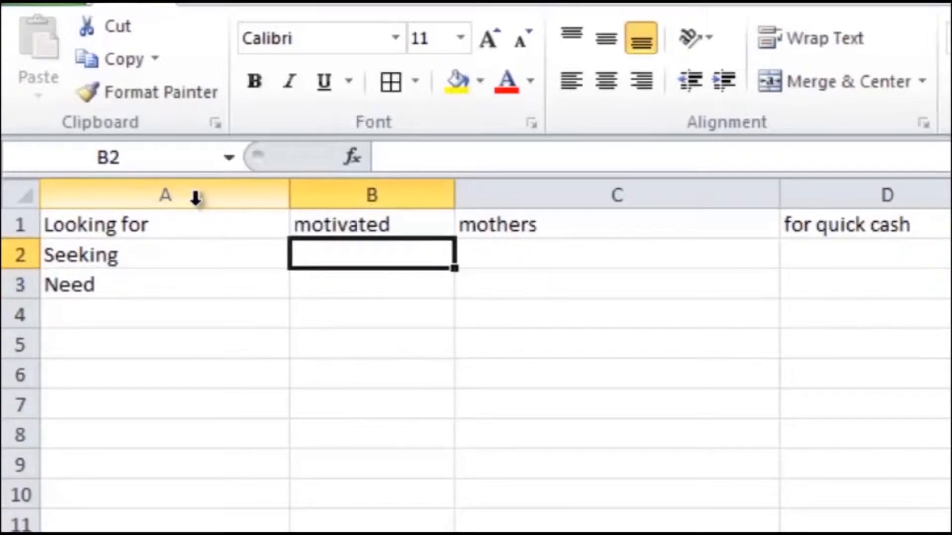
pyautogui.write('focused')
pyautogui.press('Return')
pyautogui.write('en')
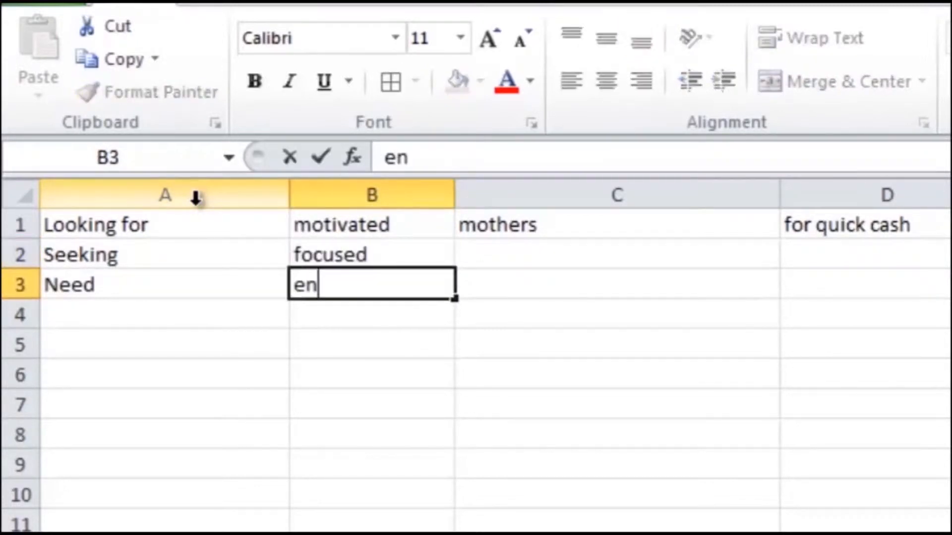
pyautogui.write('ergetic')
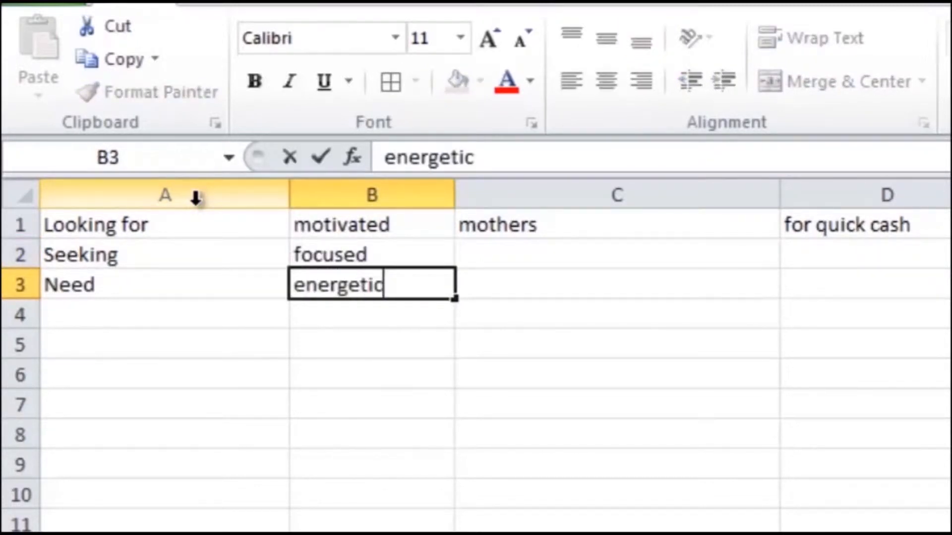
# Enter the alternative nouns "moms" in C2 and "at home moms" in C3.
pyautogui.press('Tab')
pyautogui.press('Up')
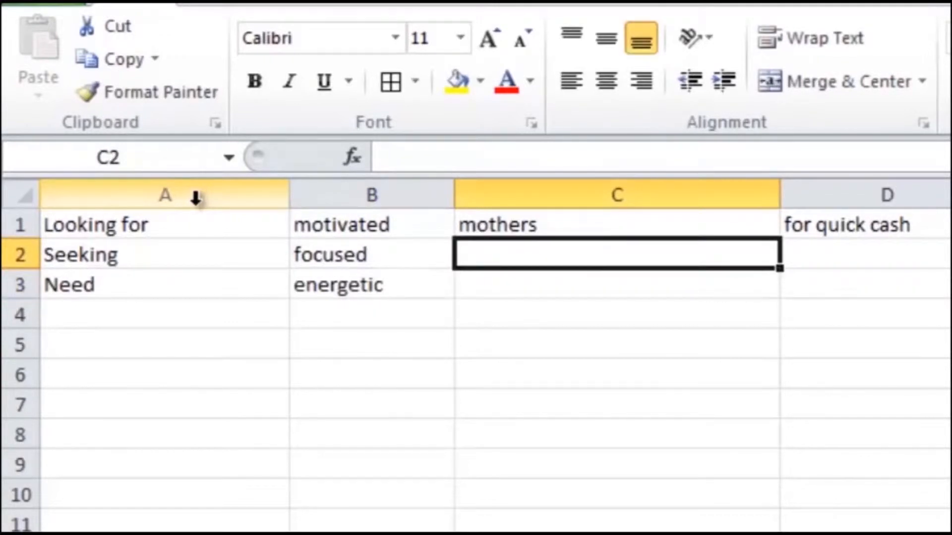
pyautogui.write('moms')
pyautogui.press('Return')
pyautogui.write('at home mome')
pyautogui.press('BackSpace')
pyautogui.write('s')
pyautogui.press('Tab')
pyautogui.press('Left')
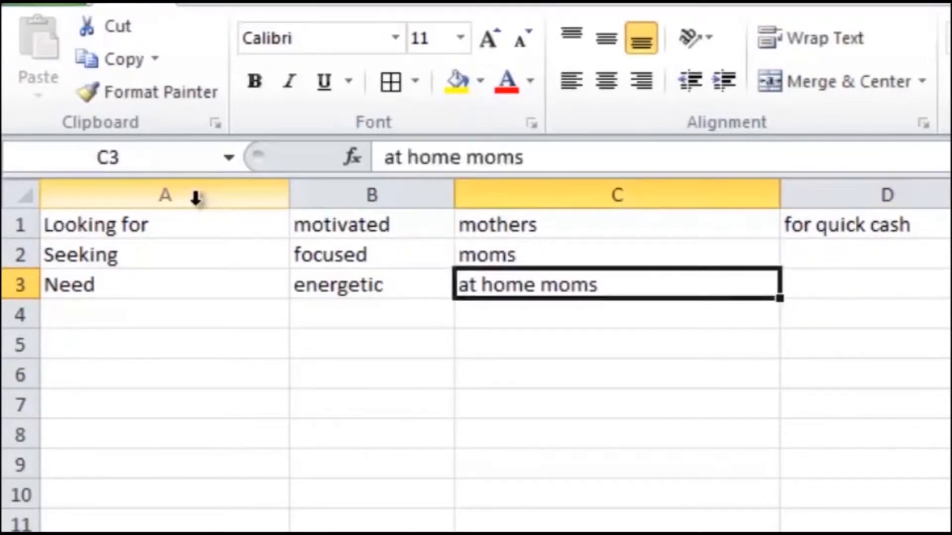
# Enter the alternative closing phrases "for daily commission" in D2 and "for immediate opening" in D3.
pyautogui.press('Right')
pyautogui.press('Up')
pyautogui.press('Up')
pyautogui.press('Down')
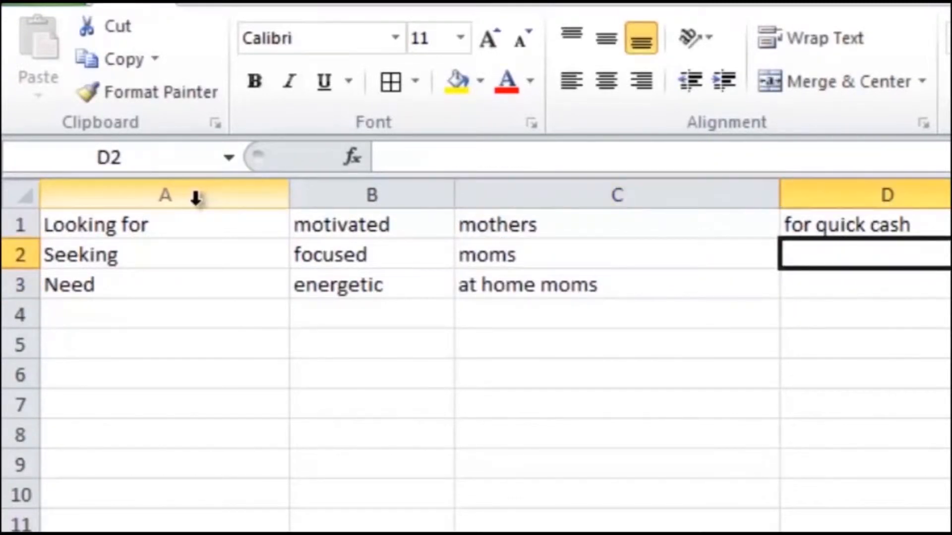
pyautogui.write('for daily commission')
pyautogui.press('Return')
pyautogui.write('for ')
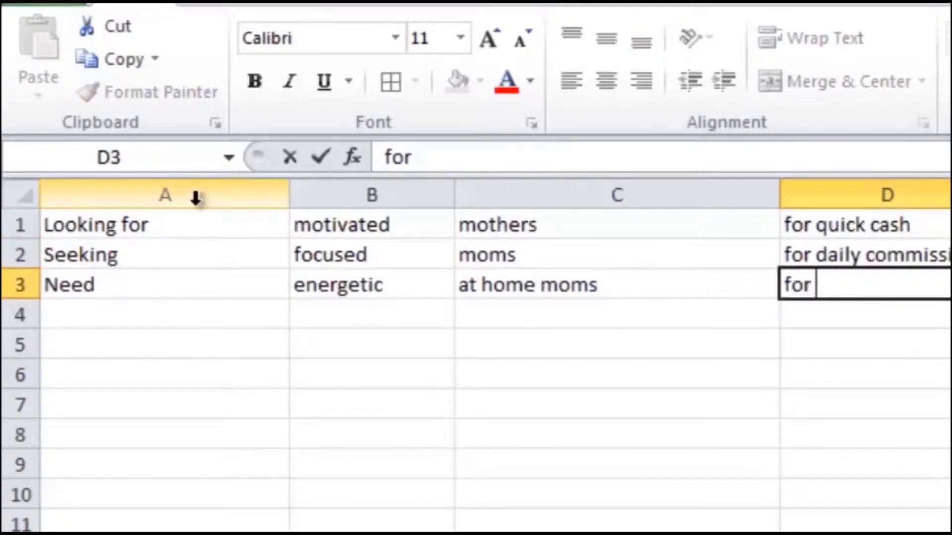
pyautogui.write('immediate op')
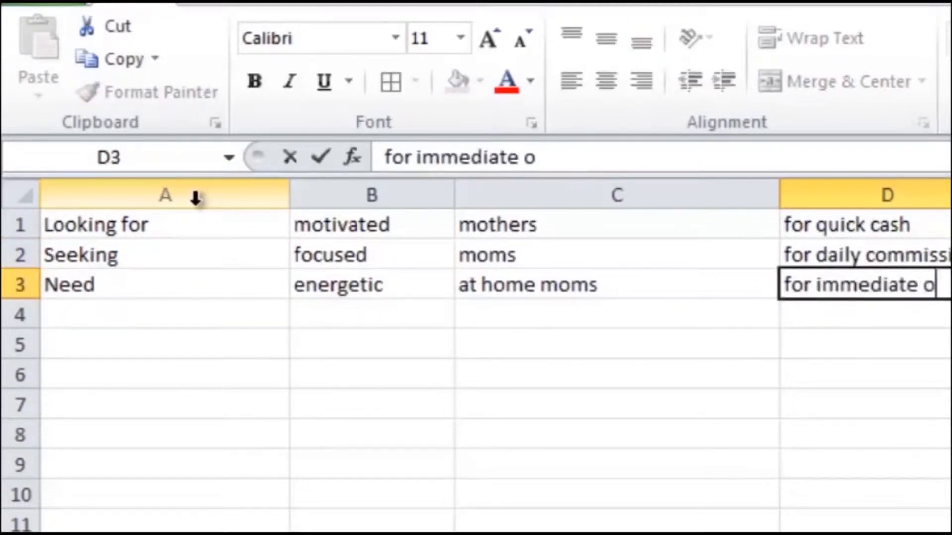
pyautogui.press('BackSpace')
pyautogui.press('BackSpace')
pyautogui.write('opening')
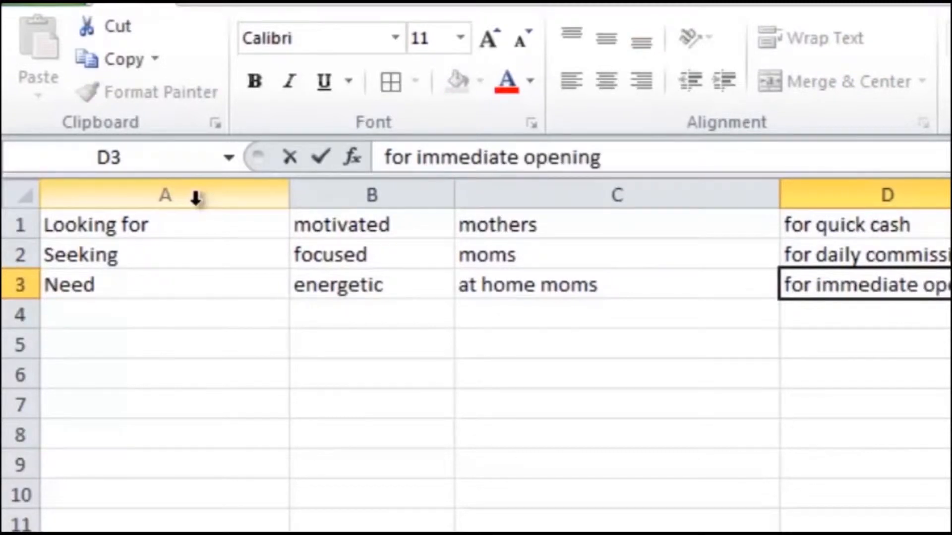
pyautogui.press('Return')
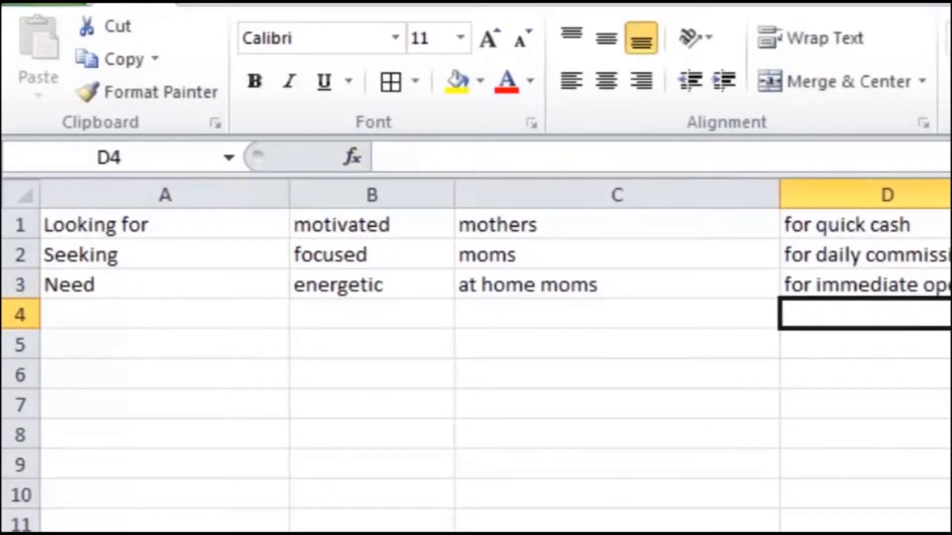
# Check the closing phrases in D1 to D3 and the opening phrases in column A.
pyautogui.click(849, 225)
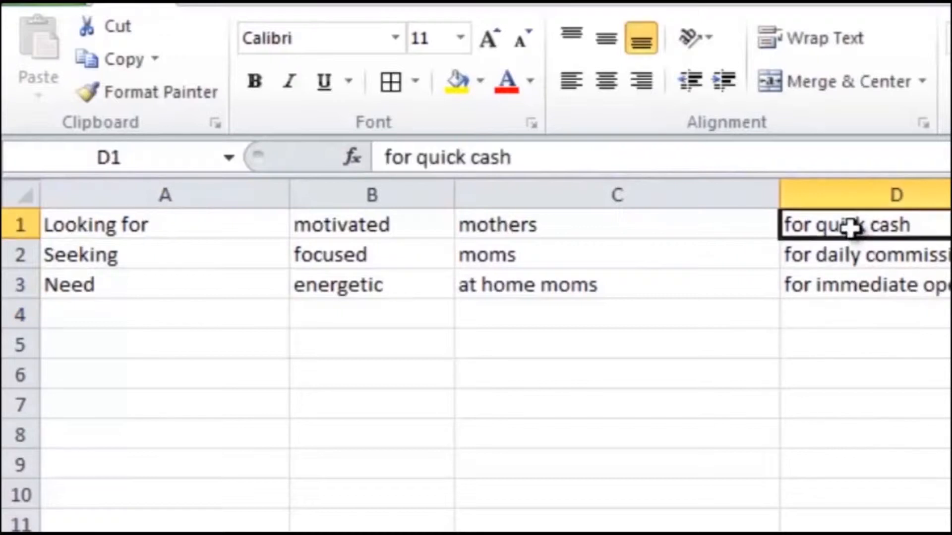
pyautogui.click(860, 257)
pyautogui.click(864, 282)
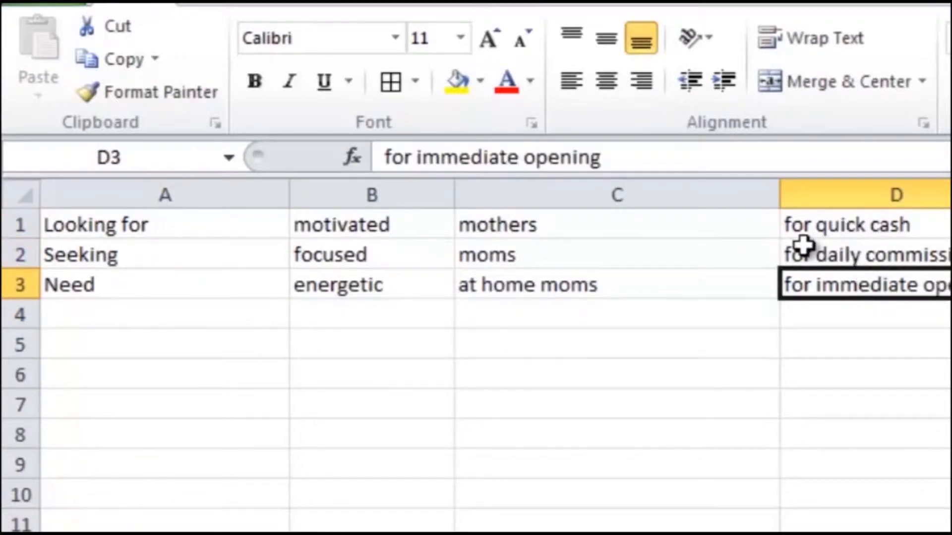
pyautogui.click(253, 337)
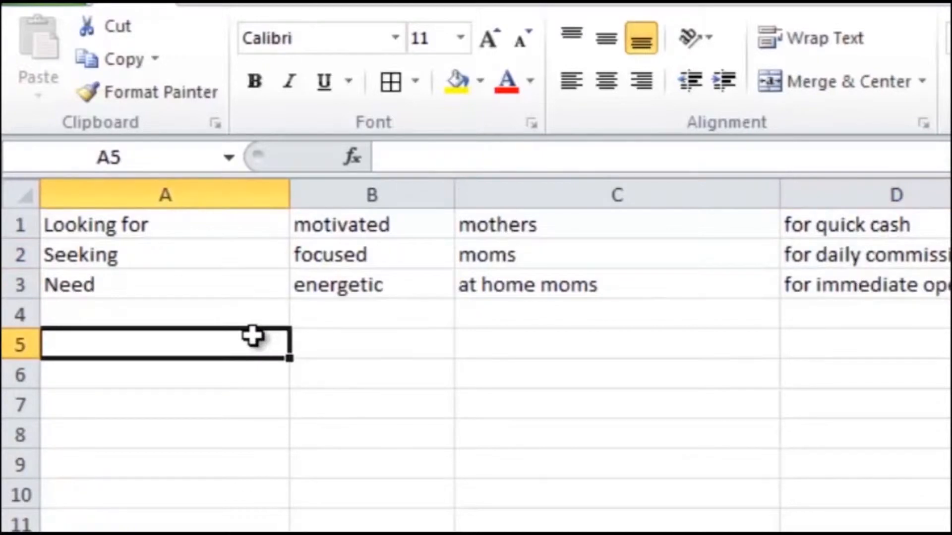
pyautogui.press('Up')
pyautogui.press('Up')
pyautogui.press('Up')
pyautogui.press('Up')
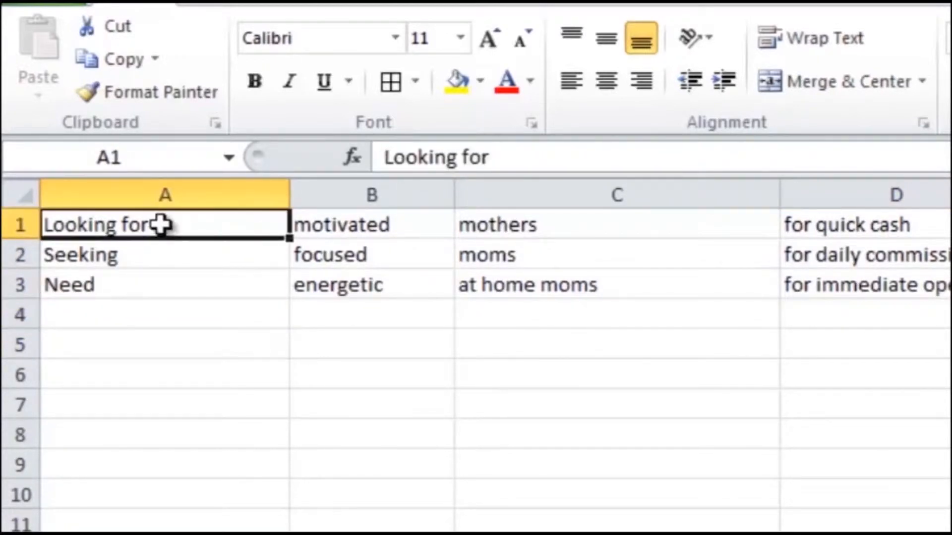
# Trace the full title across row 1, and its variants with "focused" and "energetic" as the adjective.
pyautogui.moveTo(140, 225); pyautogui.dragTo(841, 233)
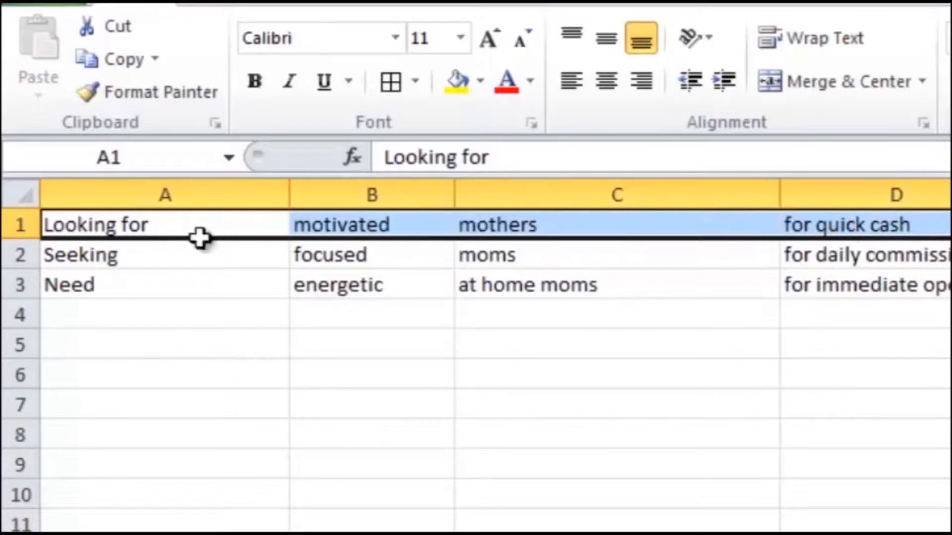
pyautogui.click(219, 225)
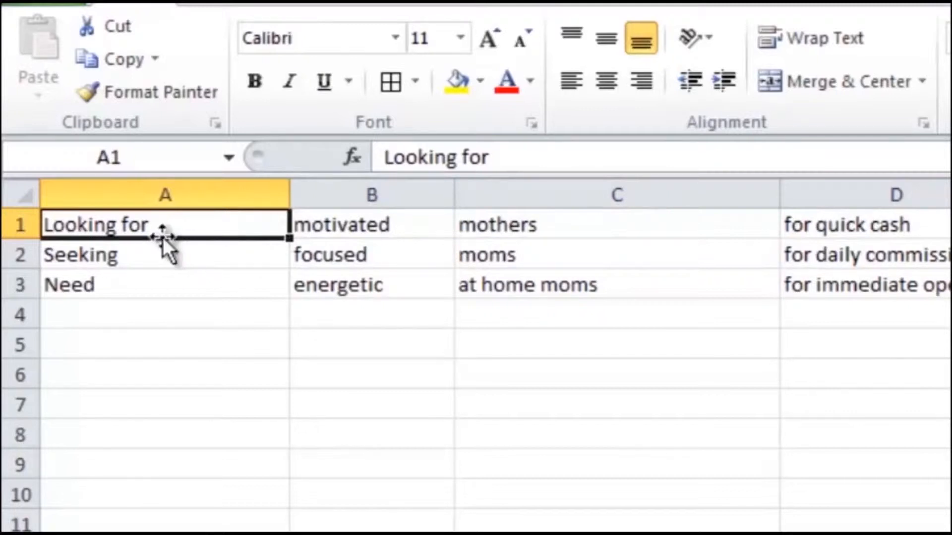
pyautogui.click(366, 252)
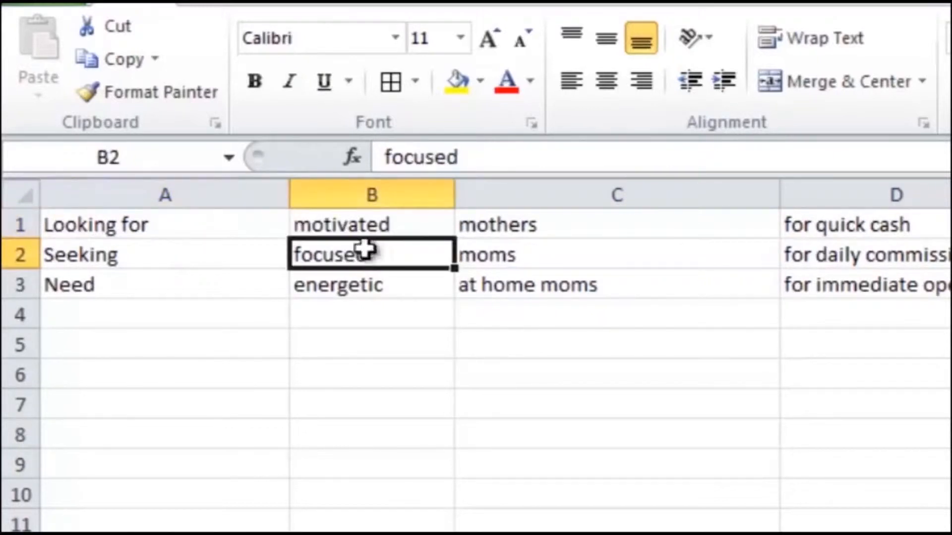
pyautogui.moveTo(539, 230); pyautogui.dragTo(848, 221)
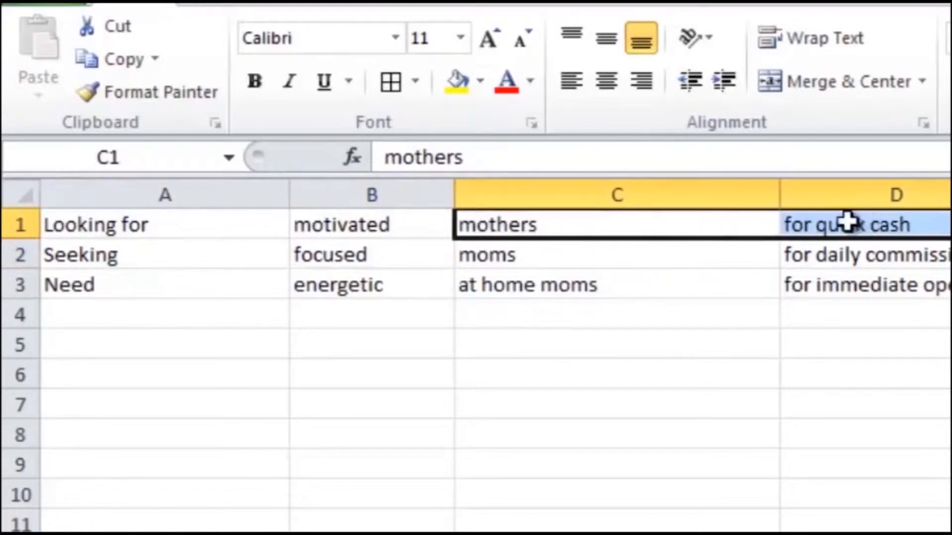
pyautogui.click(174, 225)
pyautogui.click(359, 296)
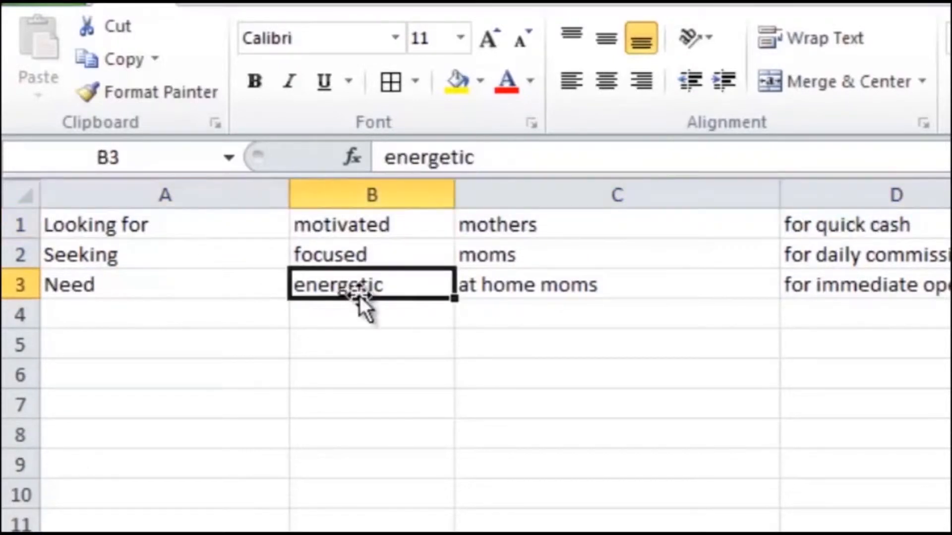
pyautogui.click(607, 222)
pyautogui.moveTo(606, 222); pyautogui.dragTo(841, 232)
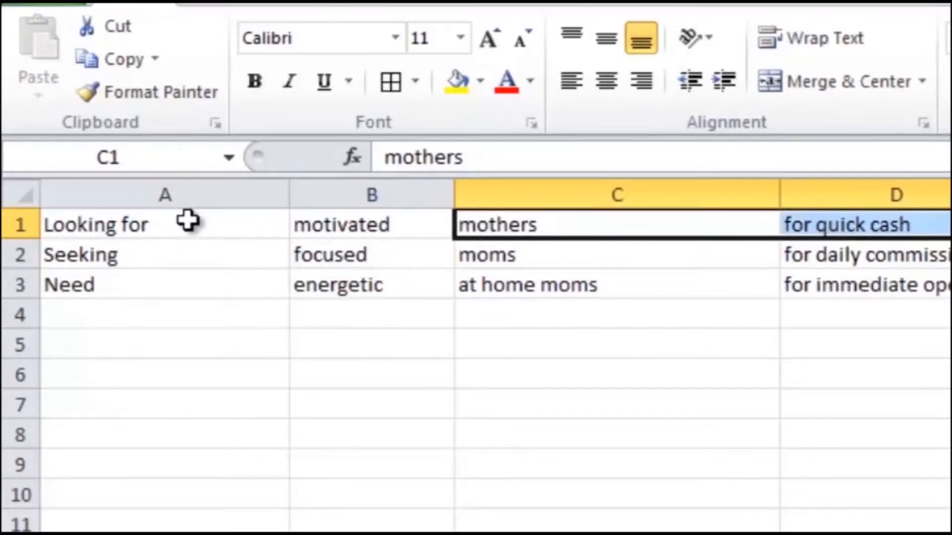
# Trace the title variant that uses "moms" from C2 with the other row 1 phrases, and review the openings in column A.
pyautogui.click(191, 223)
pyautogui.click(341, 219)
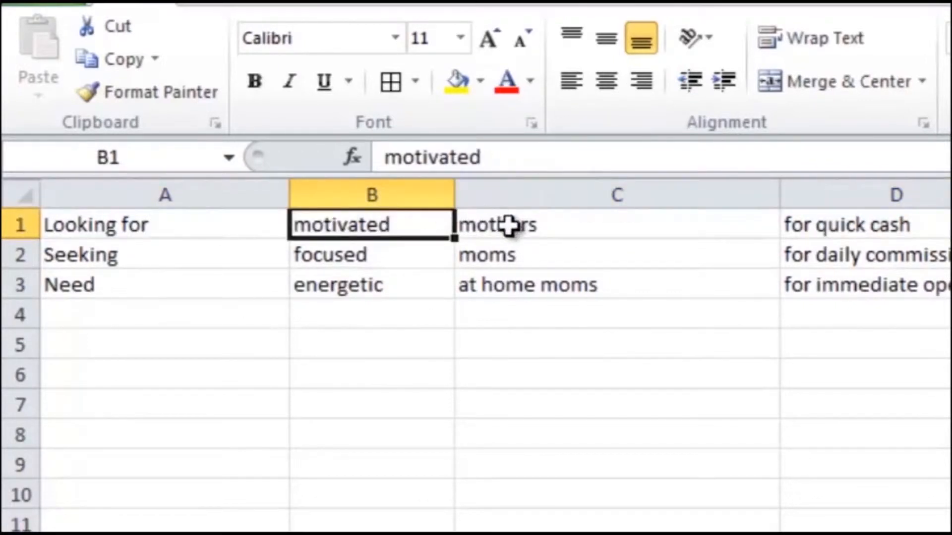
pyautogui.click(521, 257)
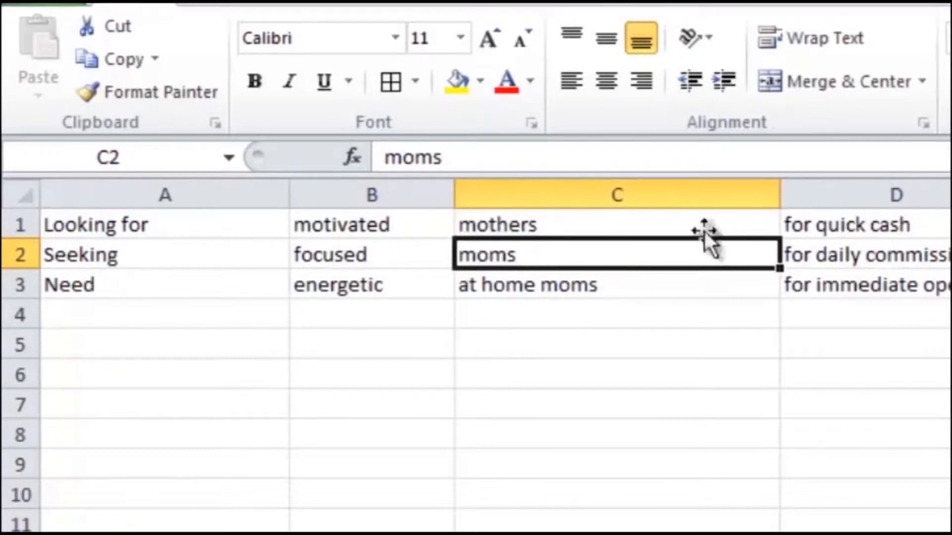
pyautogui.click(822, 228)
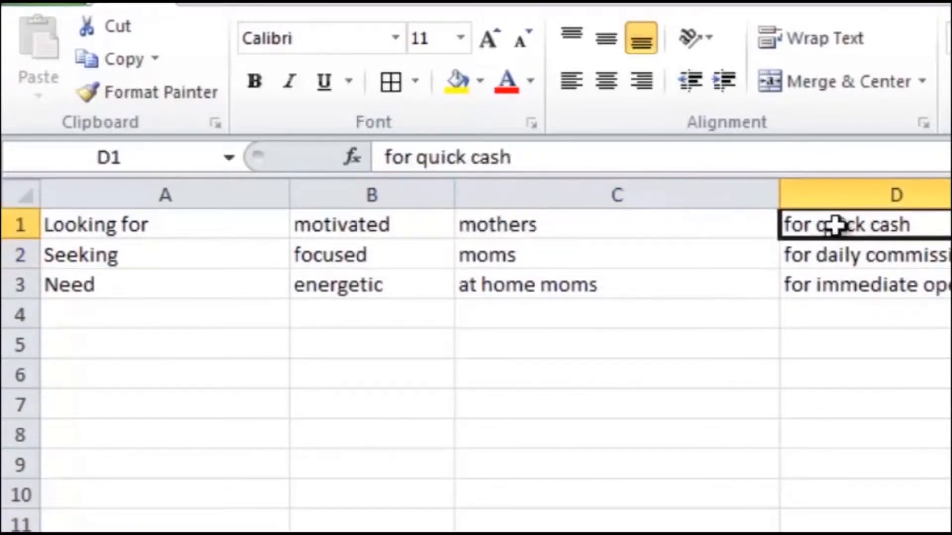
pyautogui.click(156, 223)
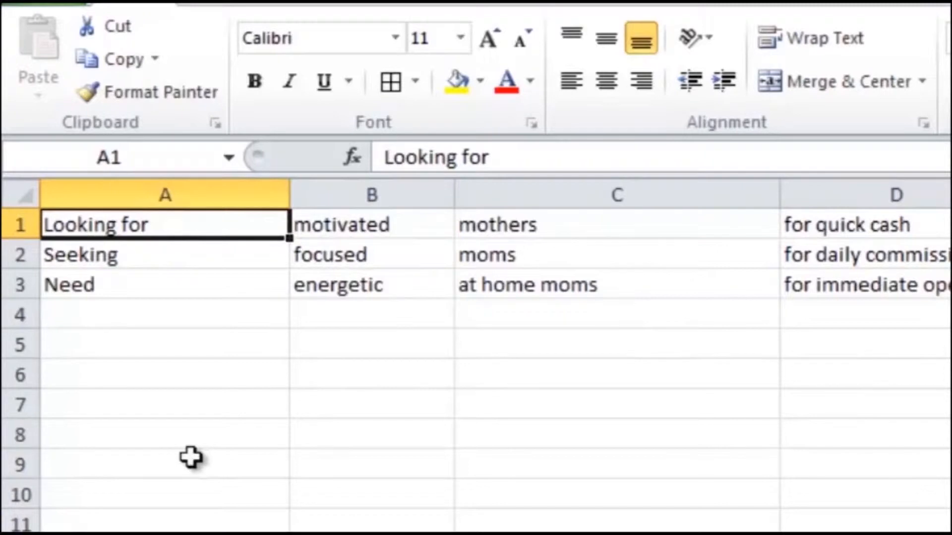
pyautogui.press('Down')
pyautogui.press('Down')
pyautogui.press('Up')
pyautogui.press('Up')
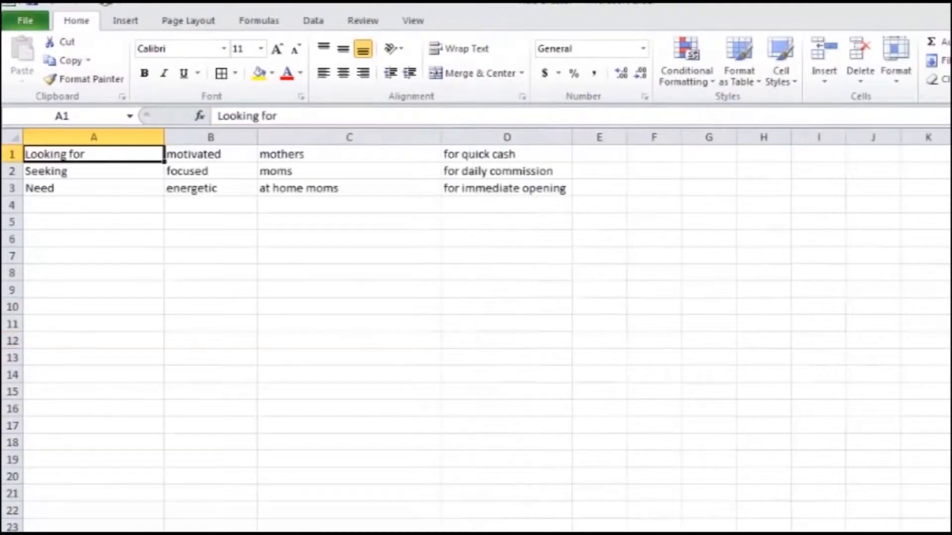
# Run the title macro with cell A1 of Title Data selected, and go to the start of the generated list.
pyautogui.click(342, 184)
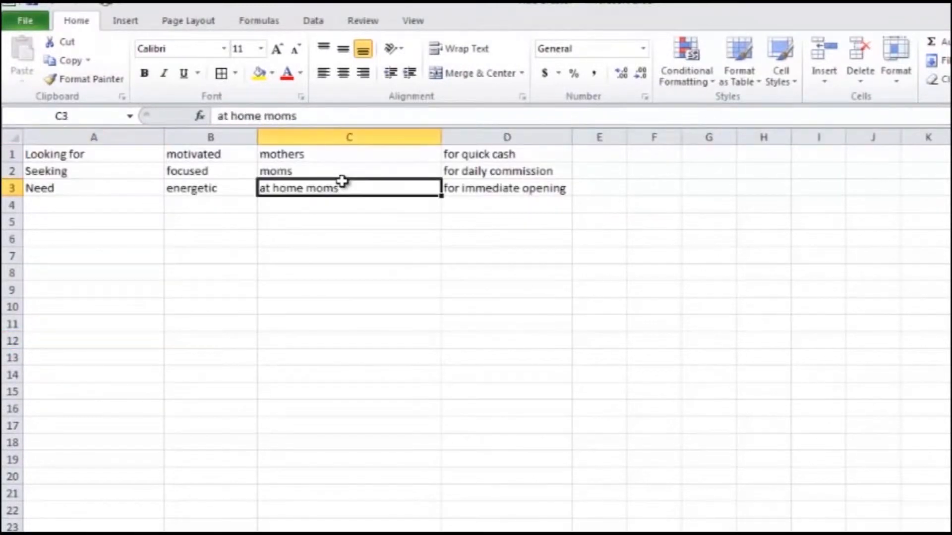
pyautogui.press('Left')
pyautogui.hotkey('ctrl', 'Home')
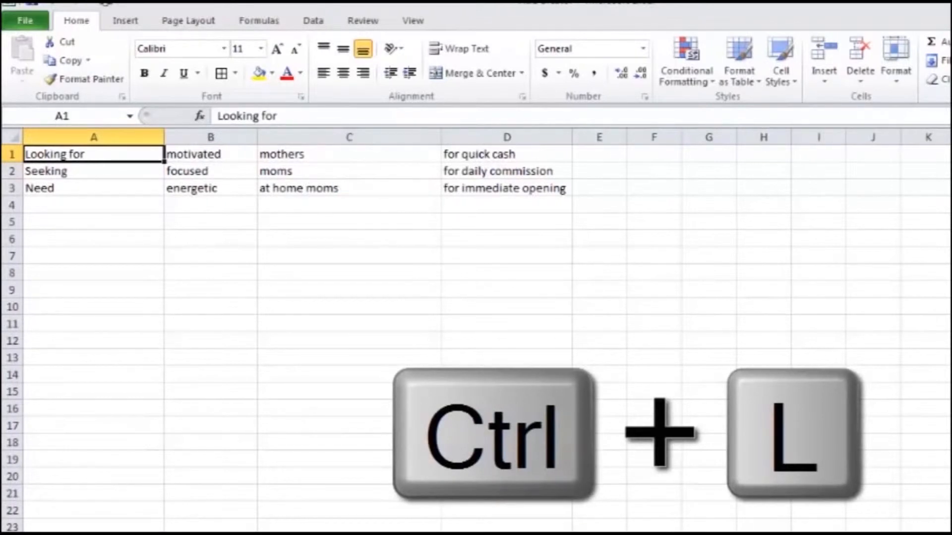
pyautogui.hotkey('ctrl', 'l')
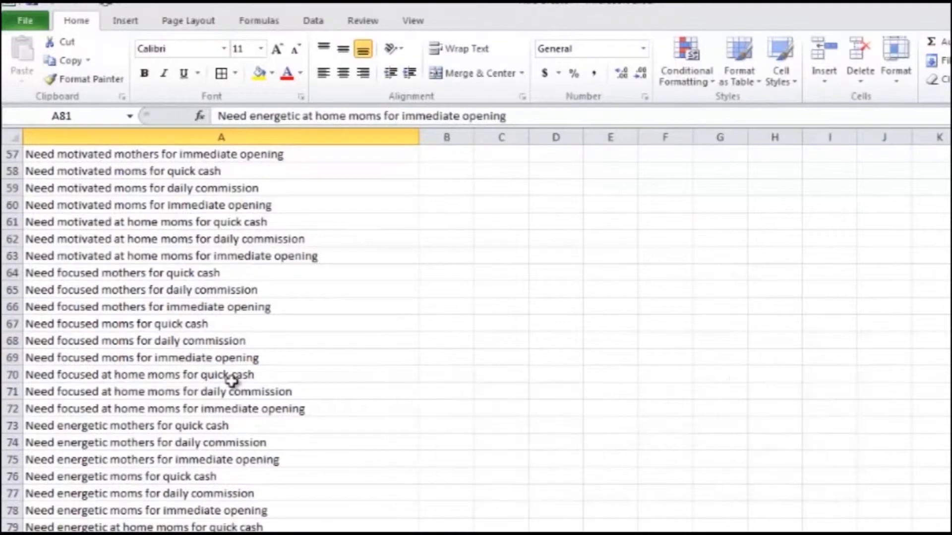
pyautogui.hotkey('ctrl', 'Home')
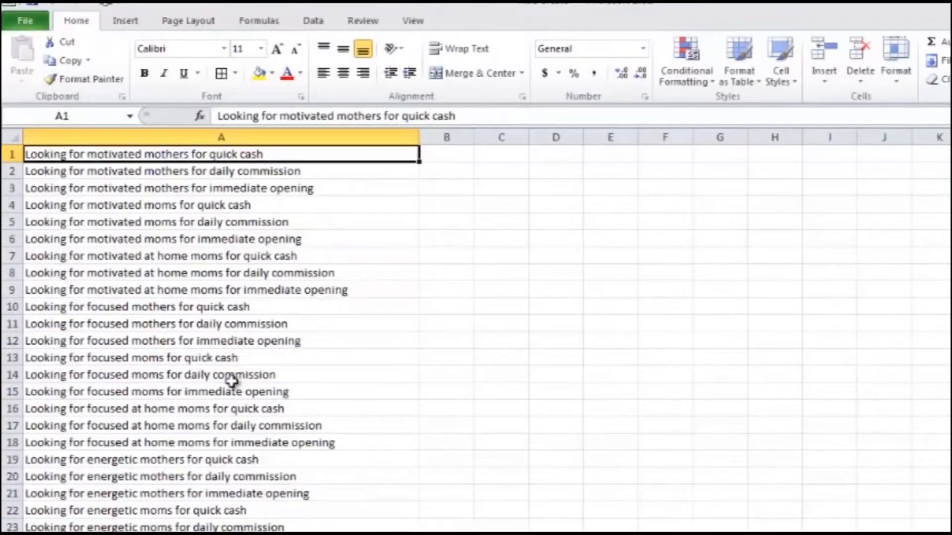
# Delete all generated titles from column A of Titles List and generate them again with the macro.
pyautogui.hotkey('ctrl', 'shift', 'Down')
pyautogui.hotkey('ctrl', 'c')
pyautogui.press('Delete')
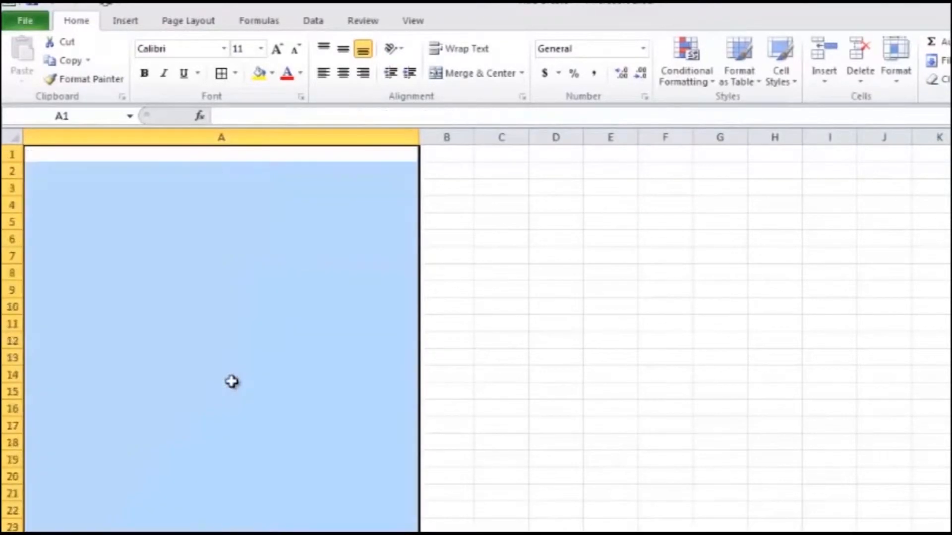
pyautogui.hotkey('ctrl', 'Home')
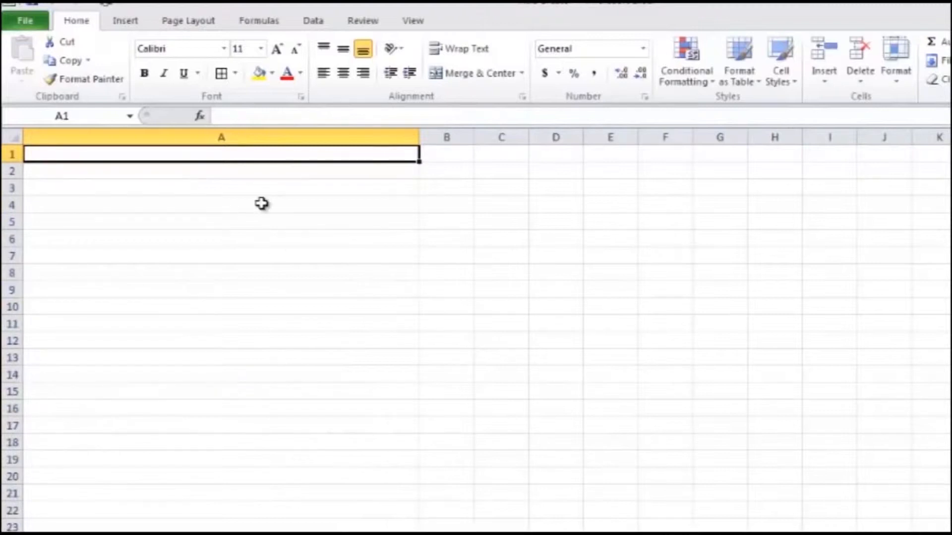
pyautogui.hotkey('ctrl', 'v')
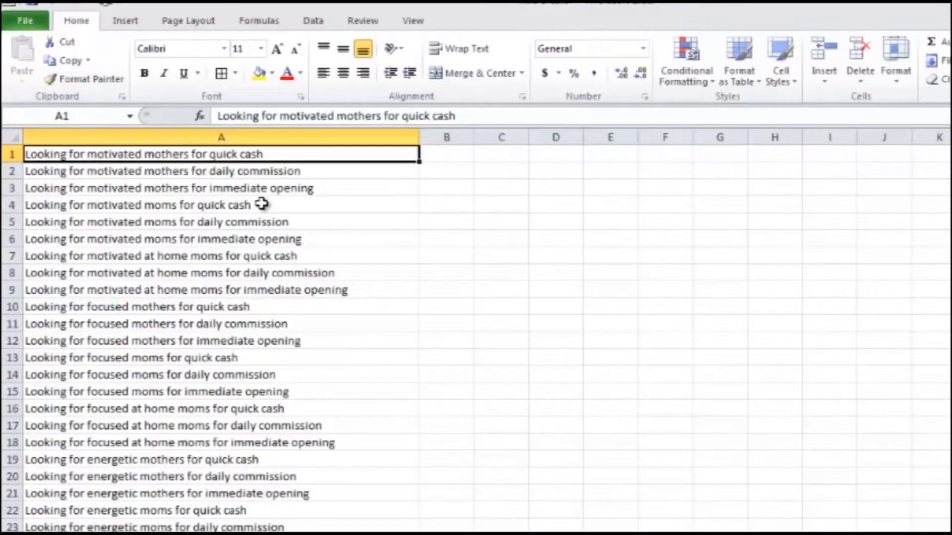
# Clear the whole regenerated title list from column A and return to cell A1.
pyautogui.hotkey('ctrl', 'Down')
pyautogui.hotkey('ctrl', 'shift', 'Up')
pyautogui.press('Delete')
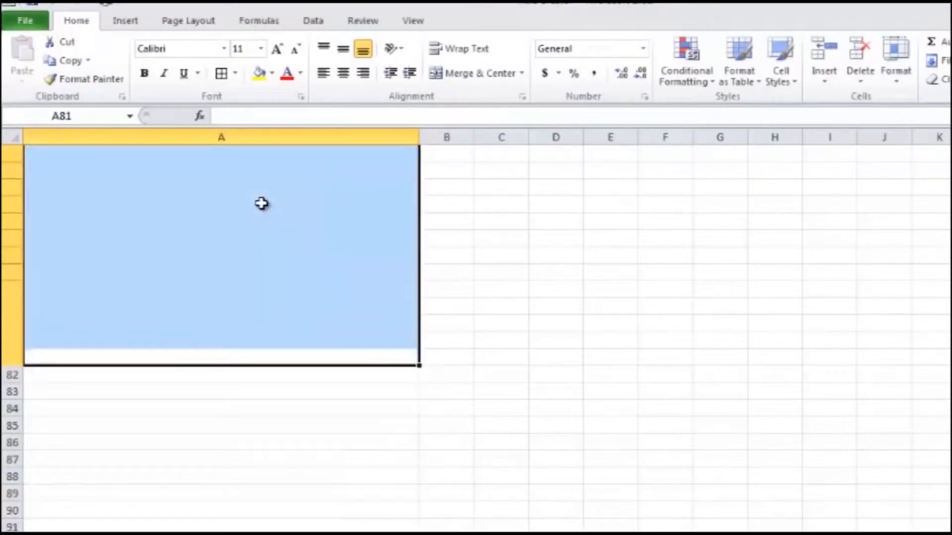
pyautogui.hotkey('ctrl', 'Home')
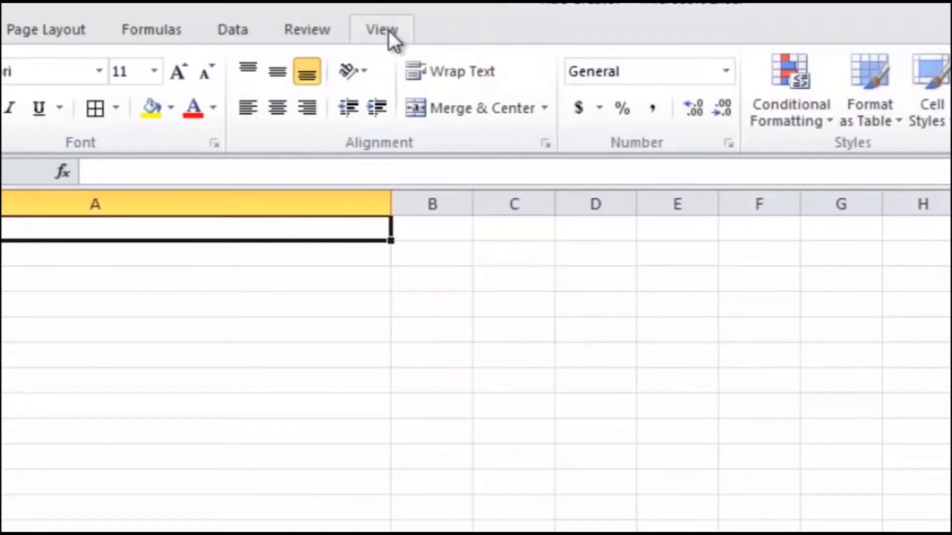
# Run the CreateTitles macro from the list of macros in all open workbooks.
pyautogui.click(388, 31)
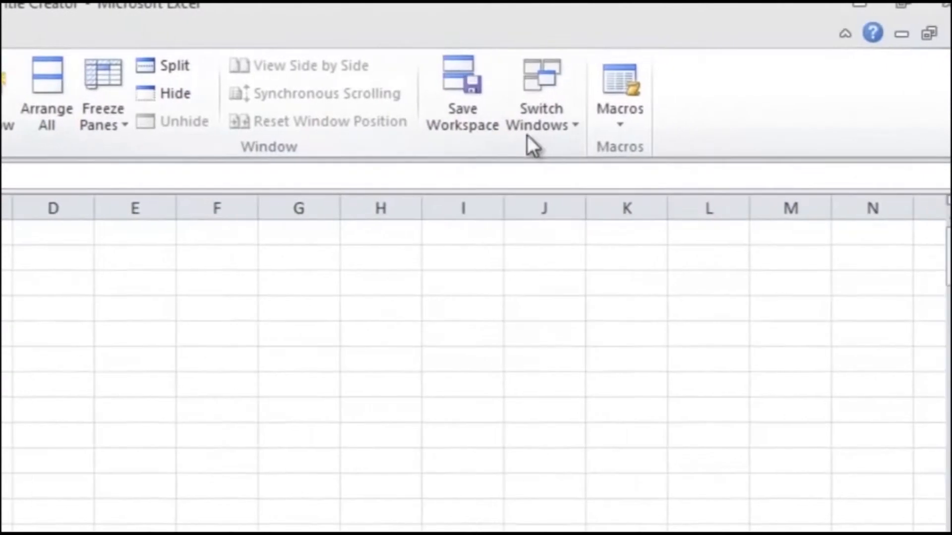
pyautogui.click(628, 119)
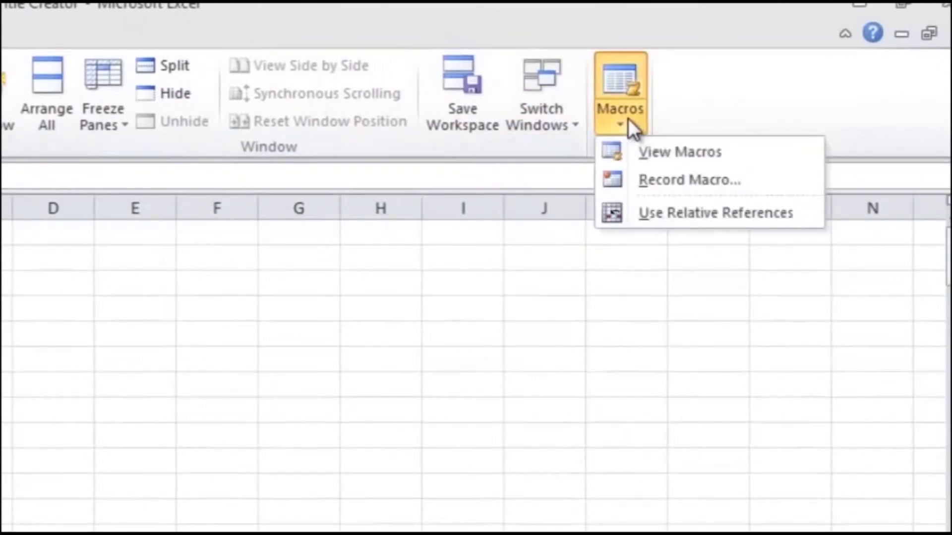
pyautogui.click(674, 150)
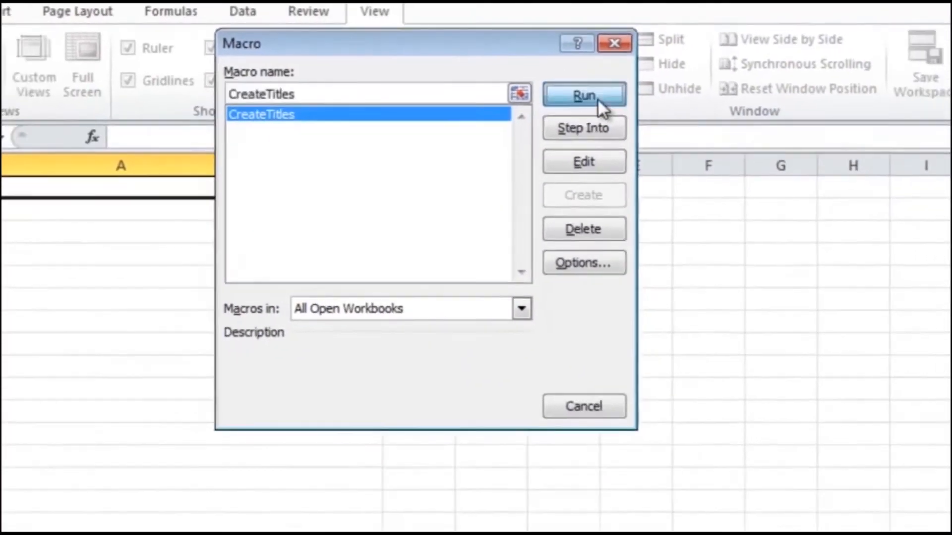
pyautogui.click(606, 114)
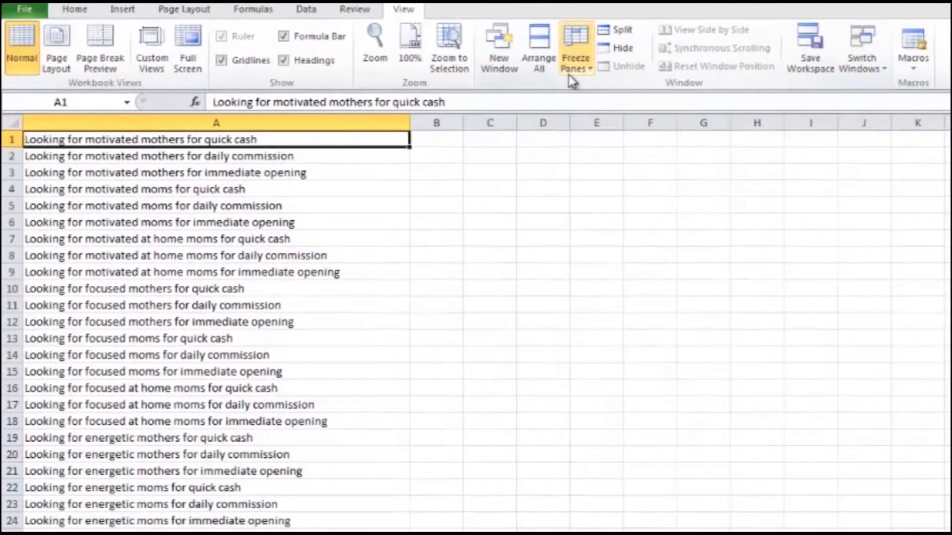
# Delete the generated titles in A1:A81 of the Titles List sheet and go back to cell A1.
pyautogui.hotkey('ctrl', 'Down')
pyautogui.hotkey('ctrl', 'Up')
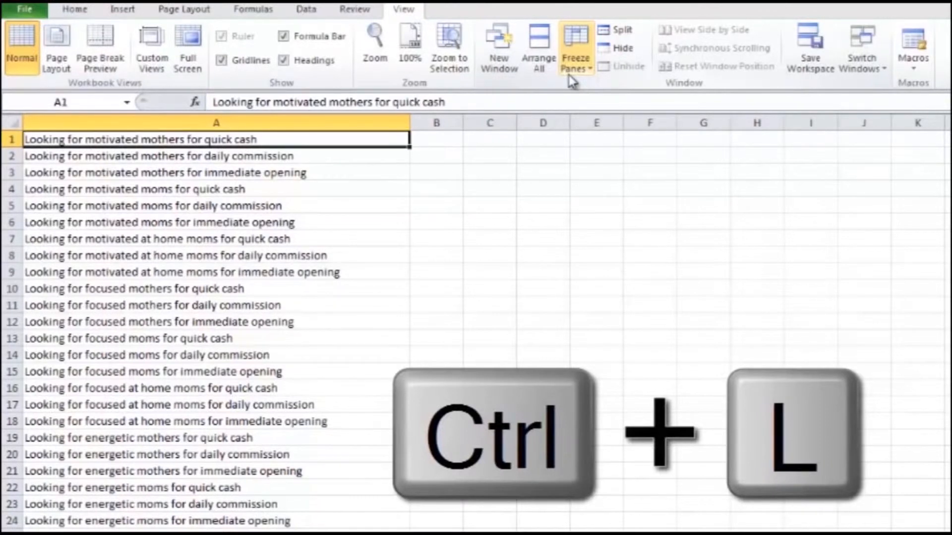
pyautogui.hotkey('ctrl', 'Down')
pyautogui.hotkey('ctrl', 'shift', 'Up')
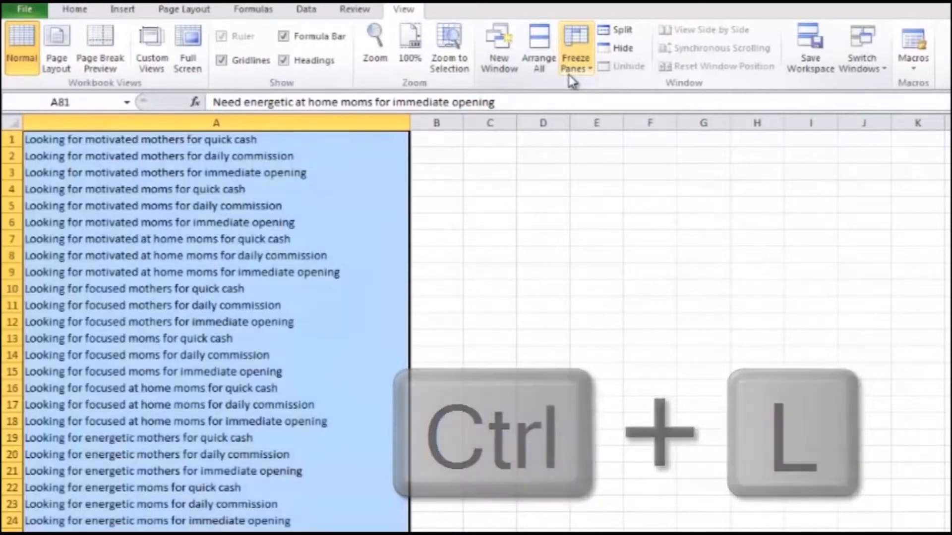
pyautogui.press('Delete')
pyautogui.hotkey('ctrl', 'Home')
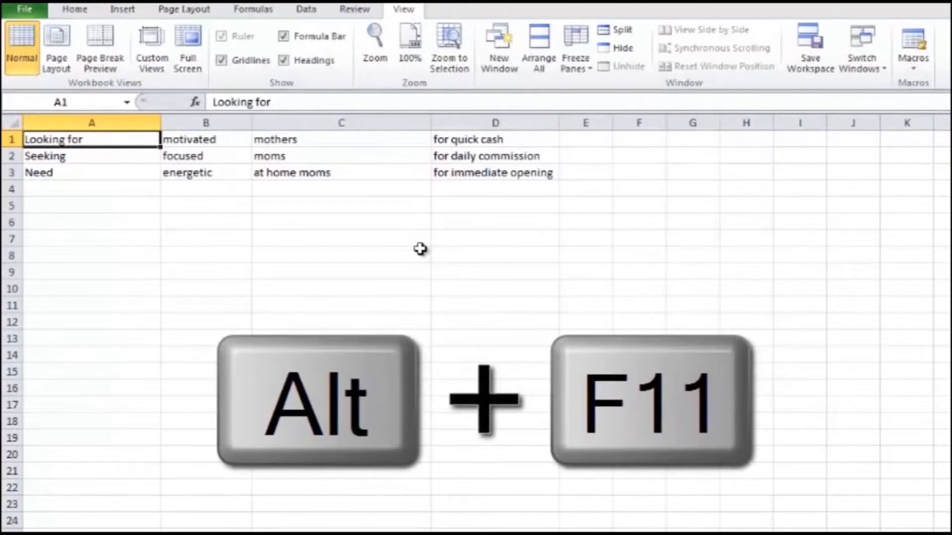
# Open the Visual Basic editor and display the code of Module1 from the workbook's project tree.
pyautogui.hotkey('alt', 'F11')
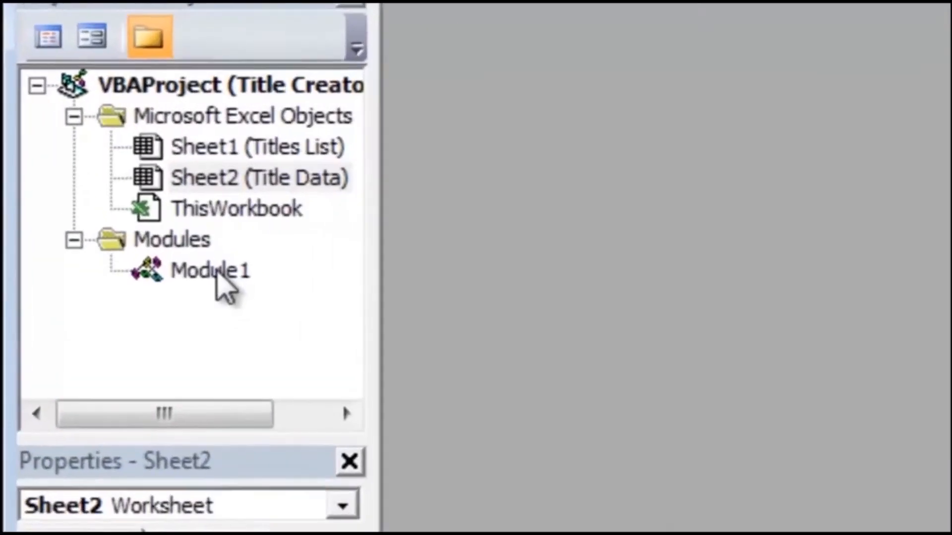
pyautogui.click(144, 218)
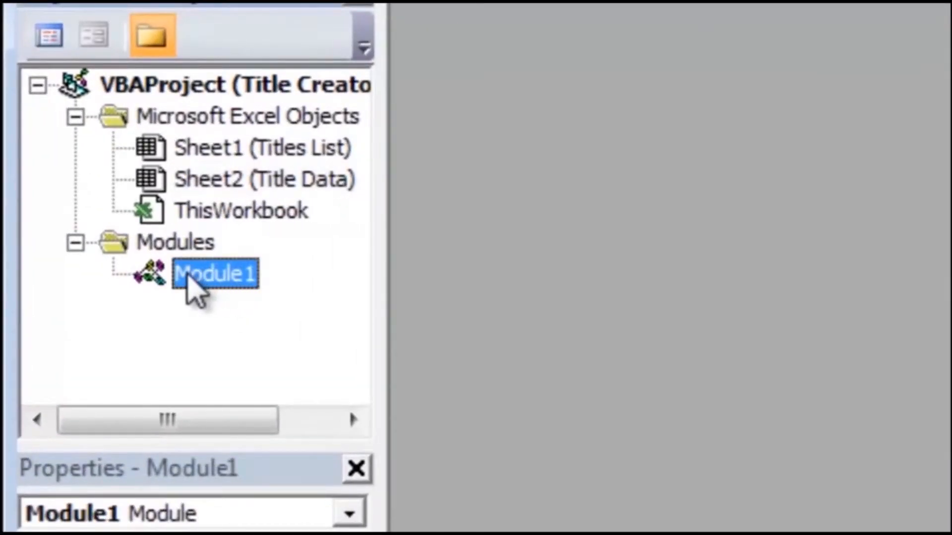
pyautogui.click(149, 243)
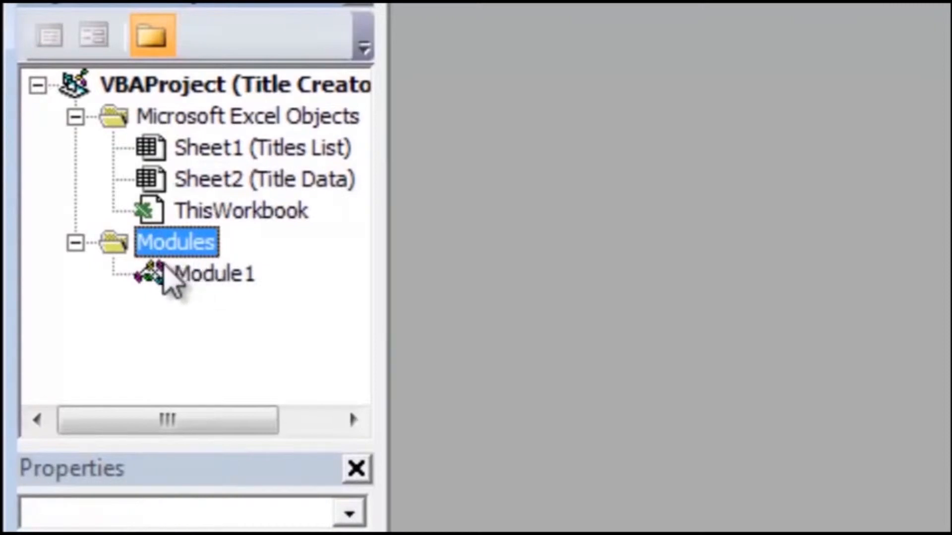
pyautogui.click(213, 273)
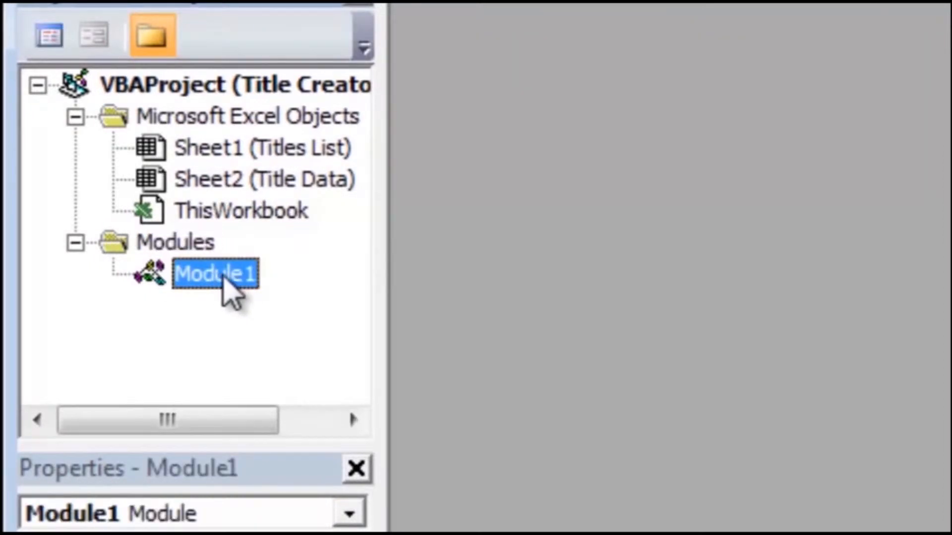
pyautogui.doubleClick(224, 276)
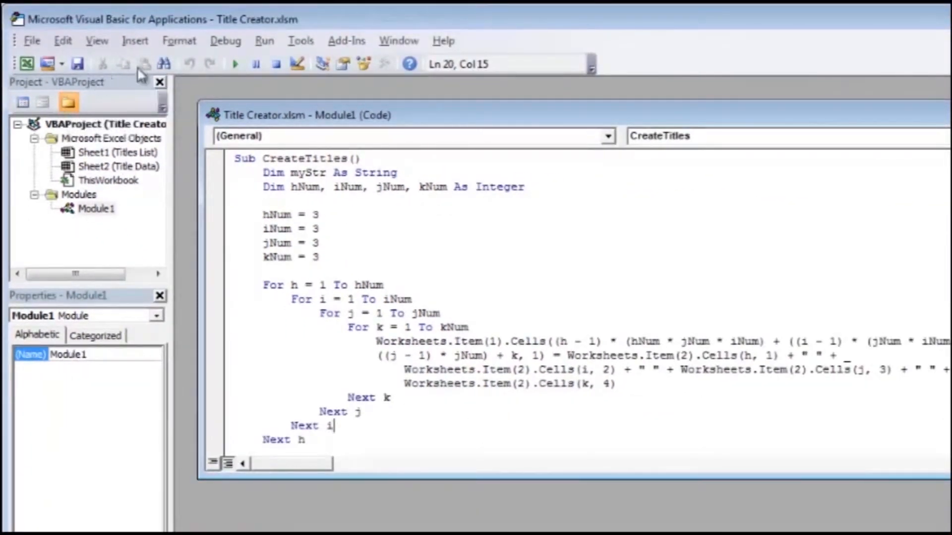
# Close the Project Explorer and Properties windows in the Visual Basic editor.
pyautogui.click(160, 82)
pyautogui.click(159, 82)
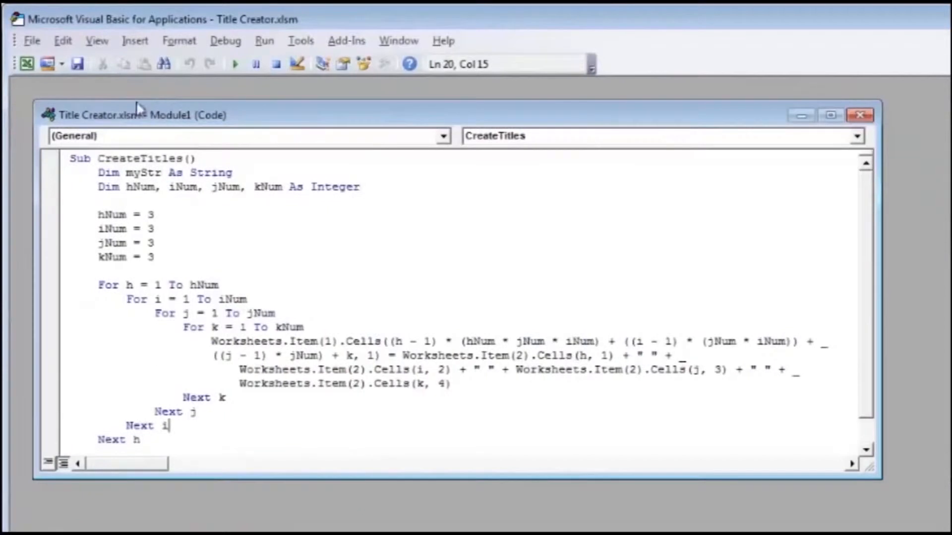
pyautogui.click(102, 40)
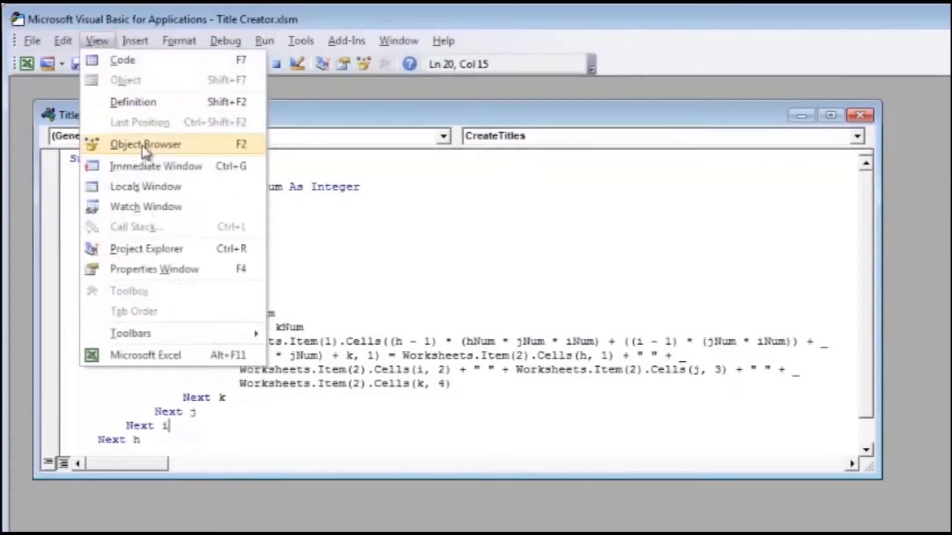
pyautogui.click(165, 144)
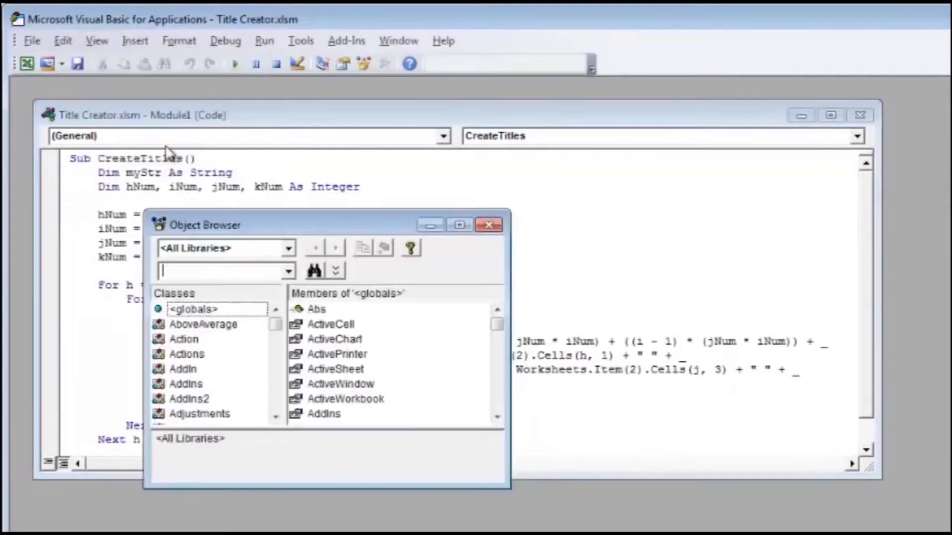
pyautogui.click(489, 225)
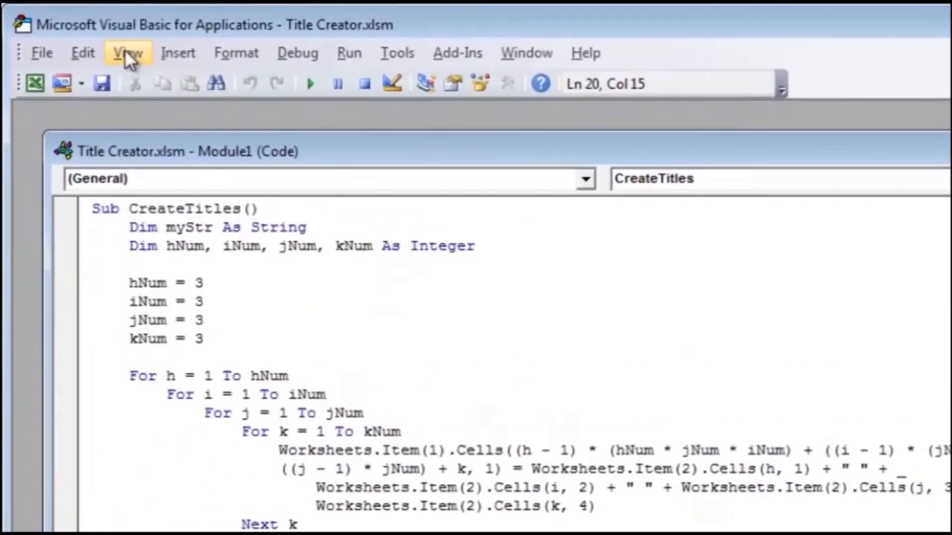
# Display the Project Explorer again and open the code of Module1 from it.
pyautogui.click(128, 55)
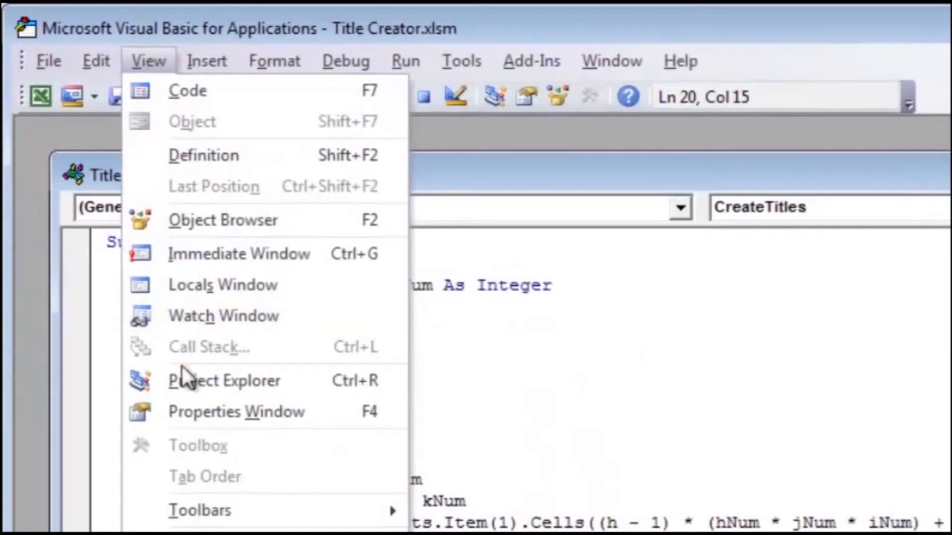
pyautogui.click(237, 380)
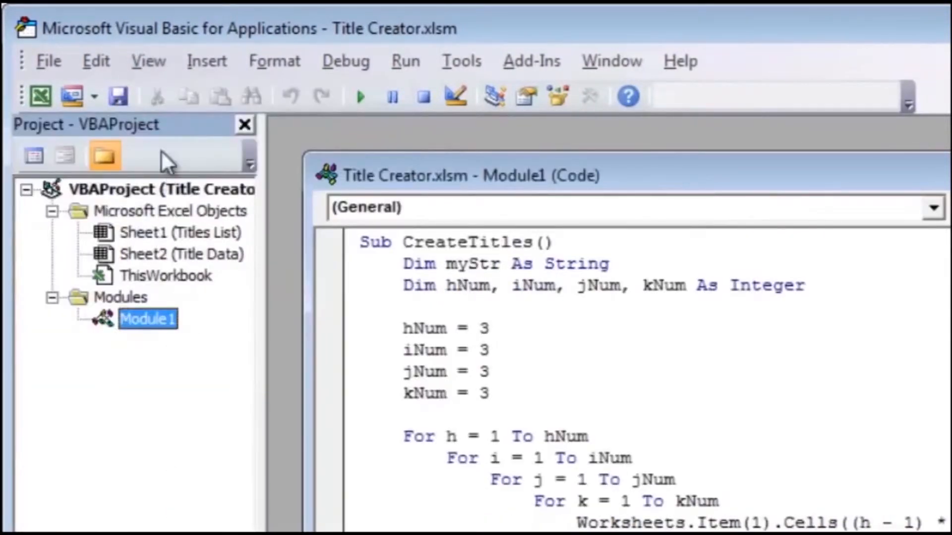
pyautogui.click(244, 125)
pyautogui.click(157, 58)
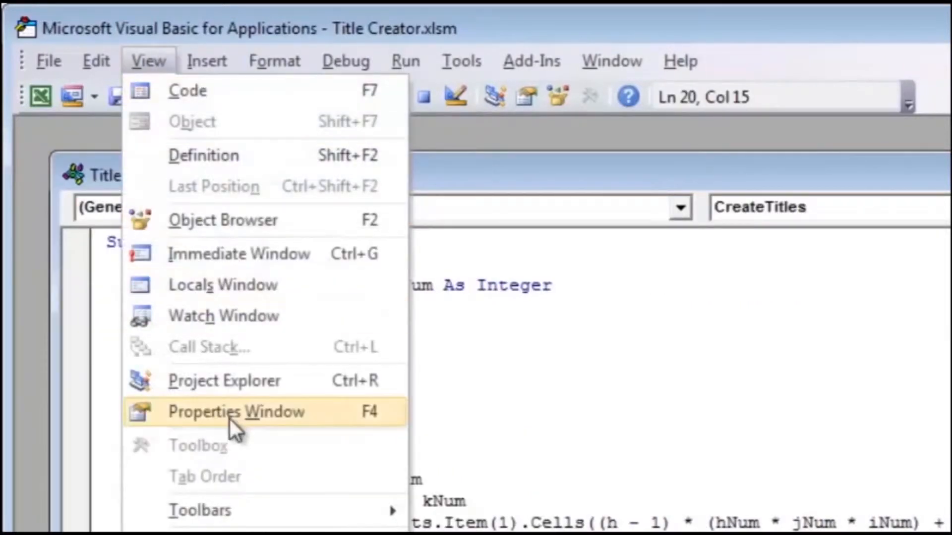
pyautogui.click(283, 382)
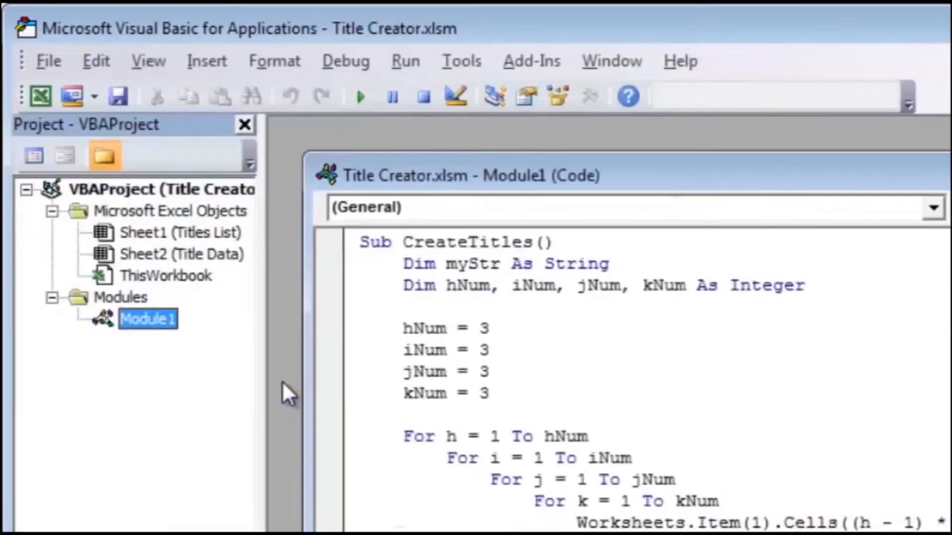
pyautogui.doubleClick(163, 319)
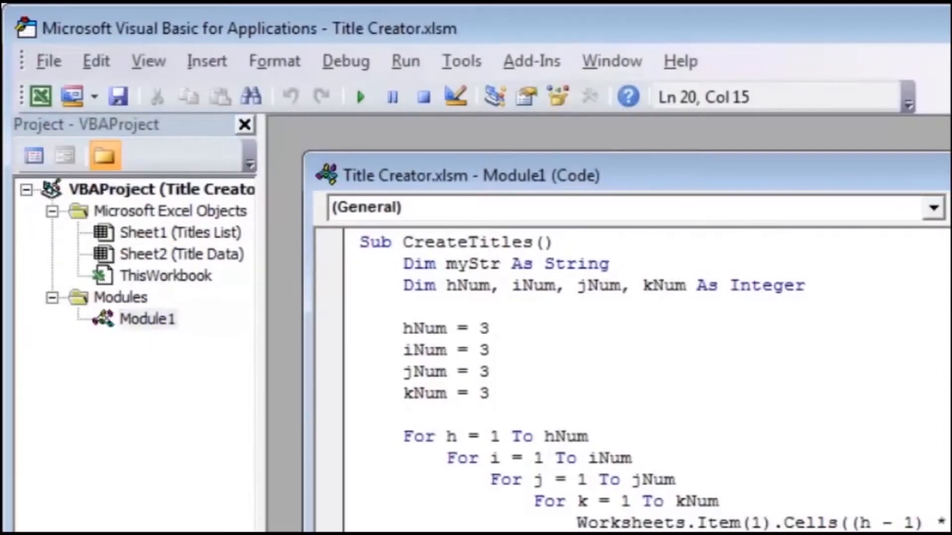
# Close the Module1 code window and switch back to the Excel workbook.
pyautogui.hotkey('ctrl', 'F4')
pyautogui.hotkey('alt', 'F11')
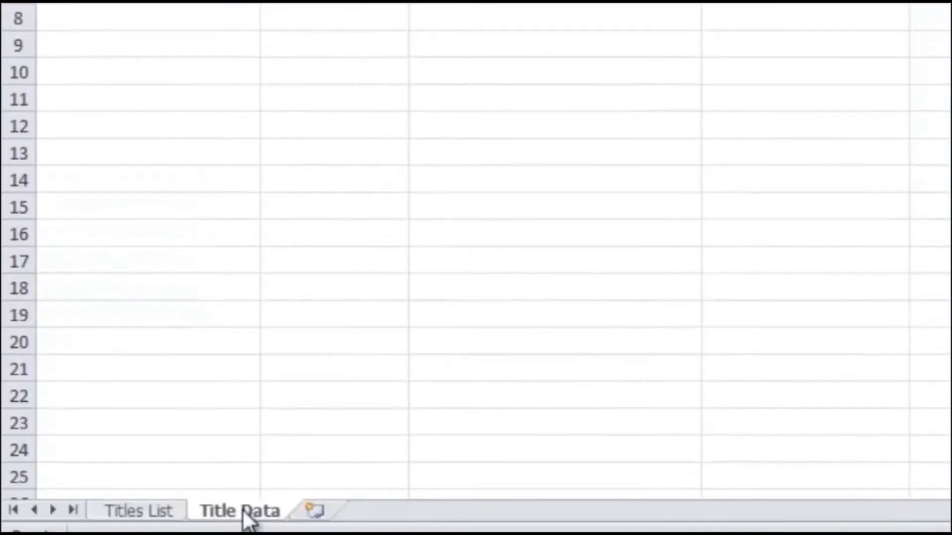
# View the code of the Title Data sheet and open Module1 from the project tree.
pyautogui.rightClick(245, 513)
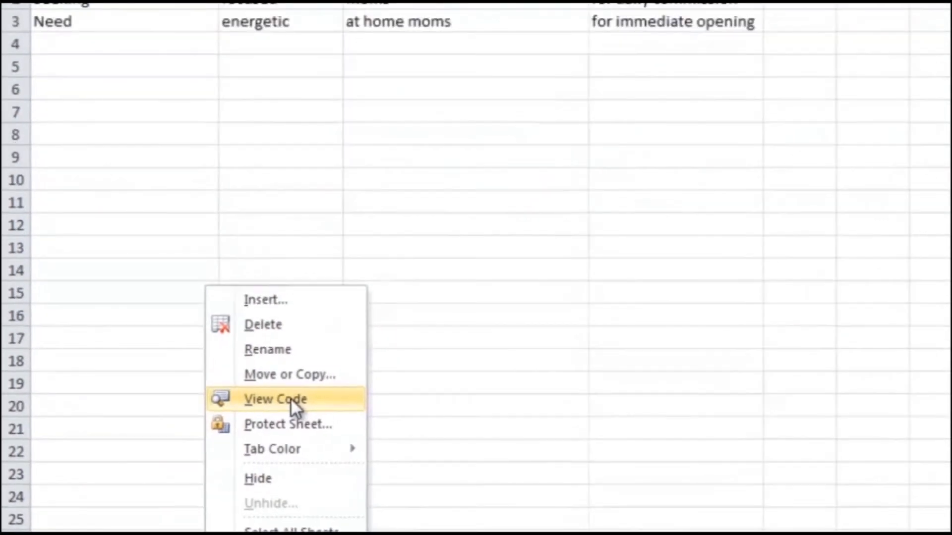
pyautogui.click(292, 399)
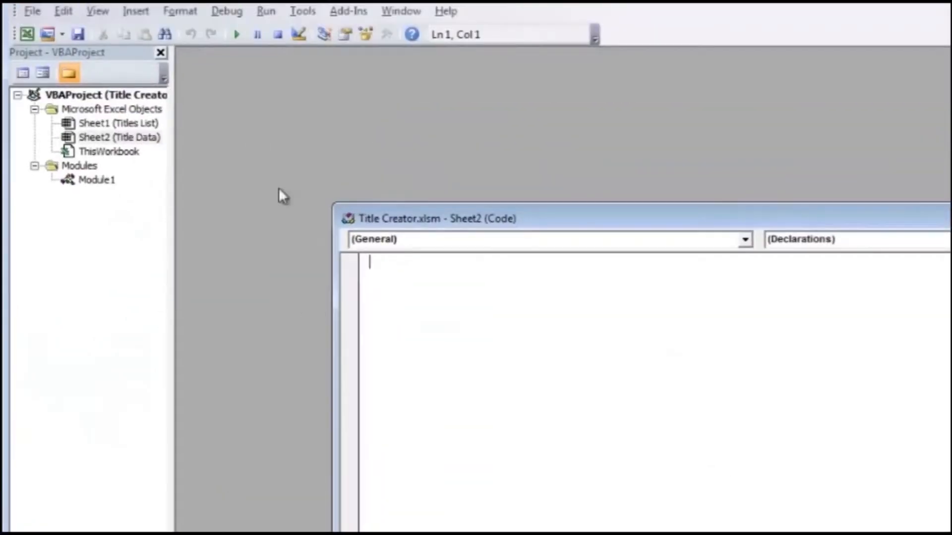
pyautogui.doubleClick(101, 186)
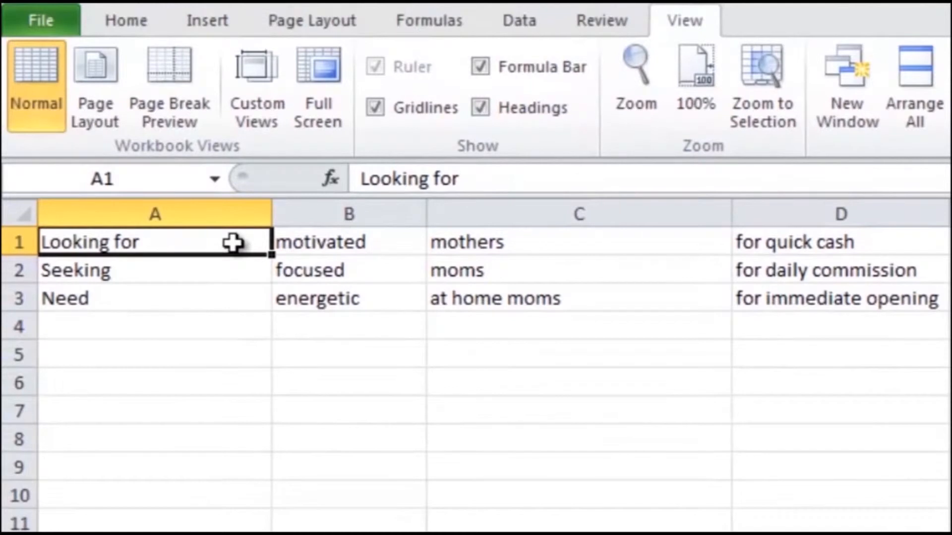
# Examine the phrase table in A1:D3 of Title Data, going through its columns and rows.
pyautogui.hotkey('shift', 'Down')
pyautogui.hotkey('shift', 'Down')
pyautogui.hotkey('shift', 'Right')
pyautogui.hotkey('shift', 'Right')
pyautogui.hotkey('shift', 'Right')
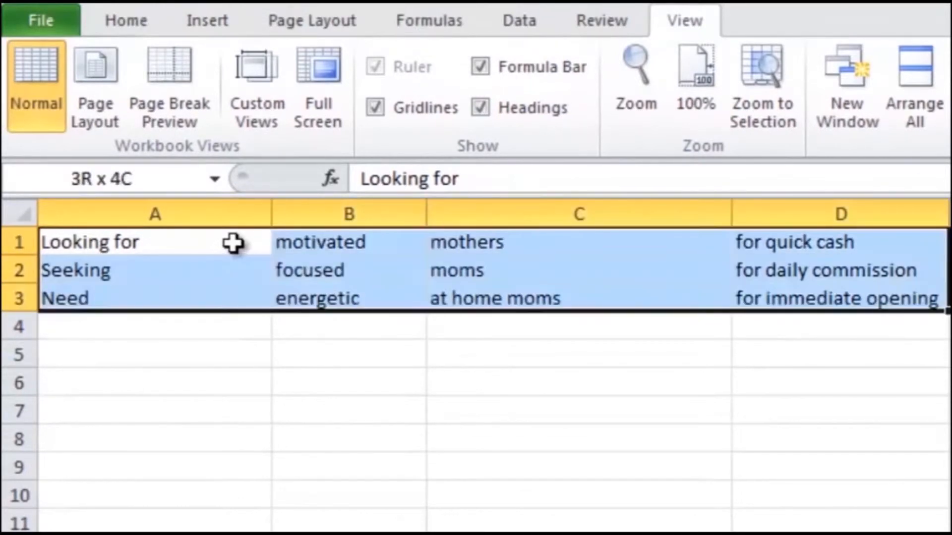
pyautogui.click(233, 242)
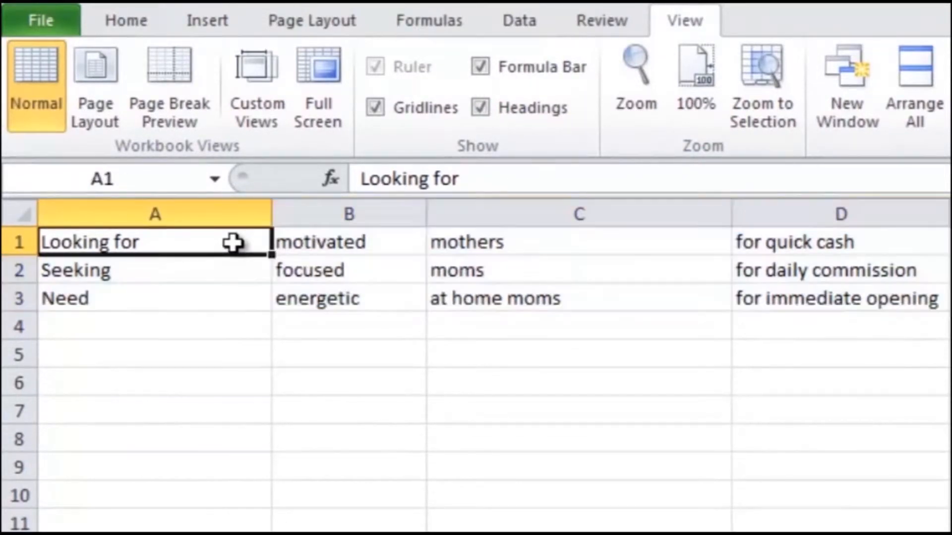
pyautogui.hotkey('shift', 'Down')
pyautogui.hotkey('shift', 'Down')
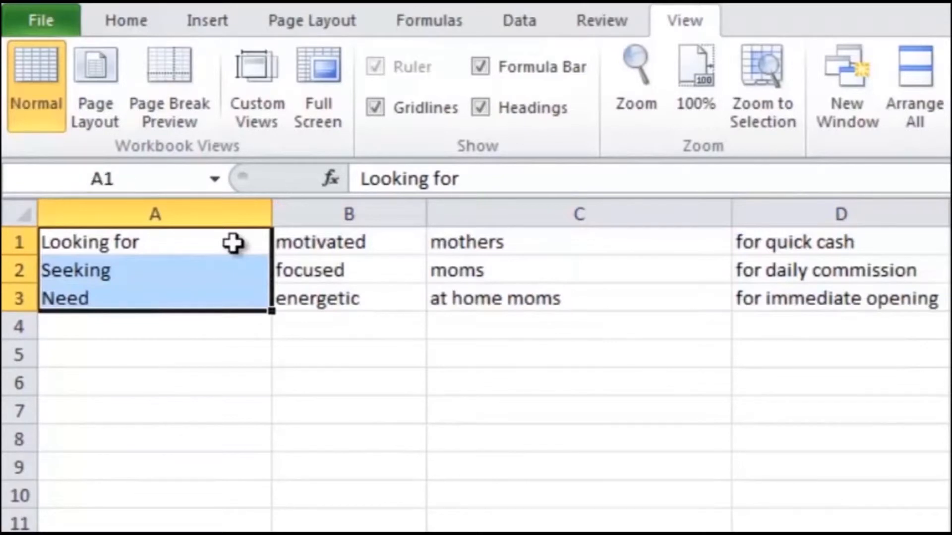
pyautogui.press('Right')
pyautogui.press('Right')
pyautogui.press('Right')
pyautogui.press('Home')
pyautogui.press('Down')
pyautogui.press('Down')
pyautogui.press('Down')
pyautogui.hotkey('ctrl', 'Home')
# Add the opening phrases "Seeking Immediate" in A4 and "L@@K! We Need" in A5 of Title Data.
pyautogui.press('Down')
pyautogui.press('Down')
pyautogui.press('Down')
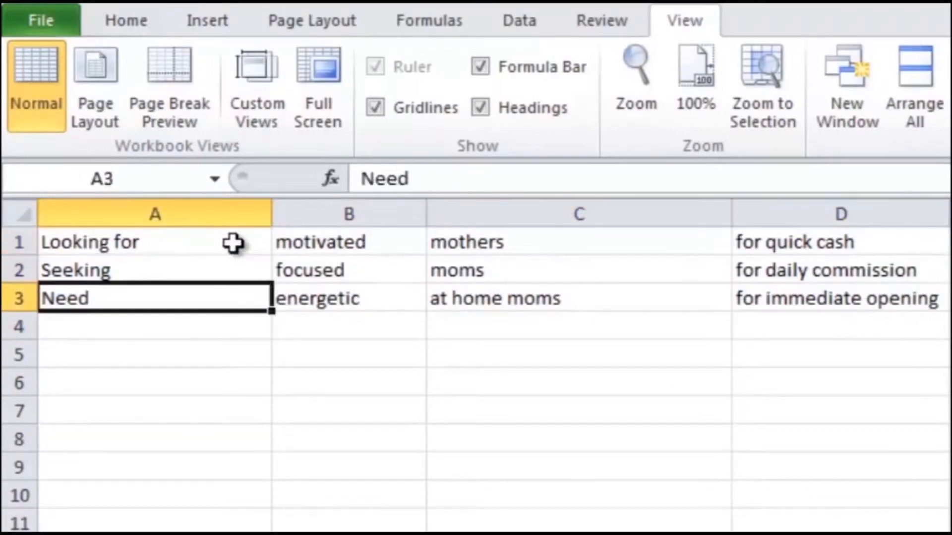
pyautogui.press('Up')
pyautogui.press('Down')
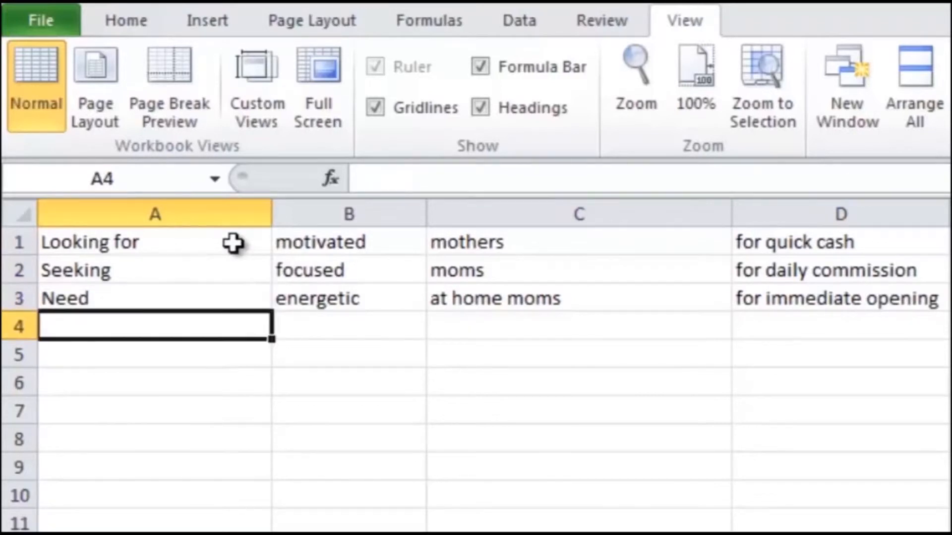
pyautogui.write('W')
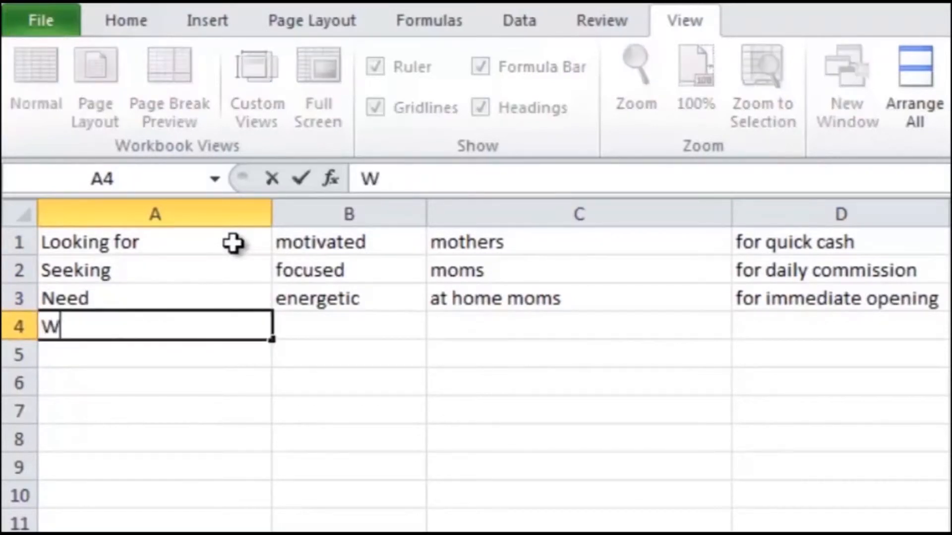
pyautogui.press('BackSpace')
pyautogui.write('Seeking')
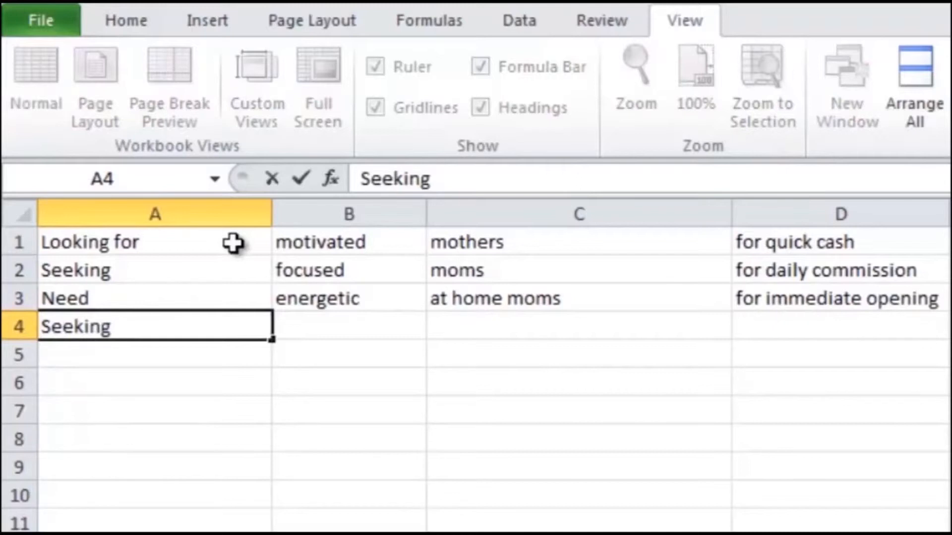
pyautogui.press('BackSpace')
pyautogui.press('BackSpace')
pyautogui.write('ng Immediate')
pyautogui.press('Return')
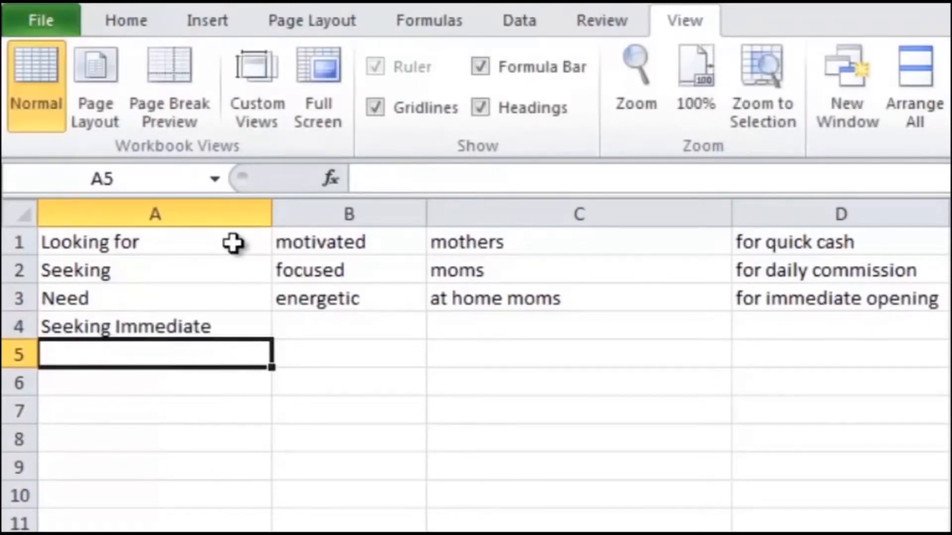
pyautogui.write('L@@K')
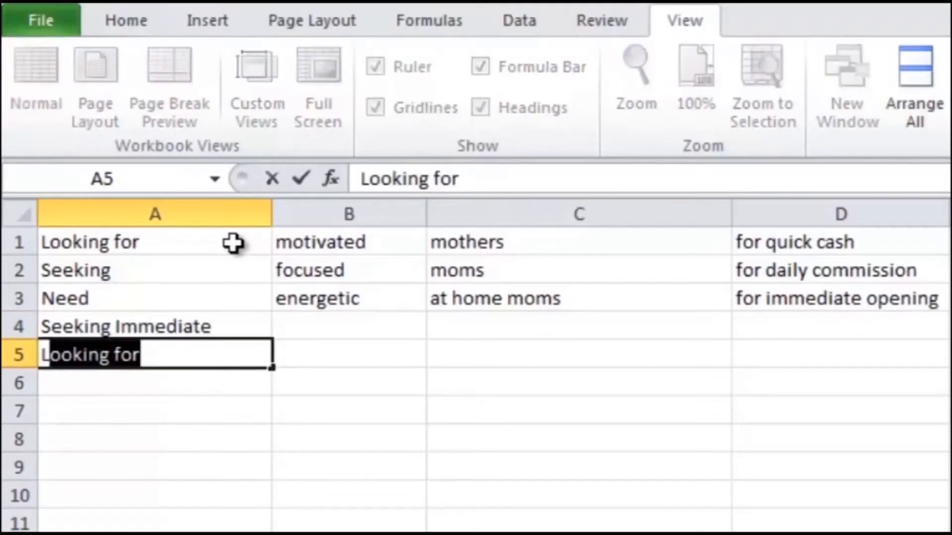
pyautogui.write('! We Need')
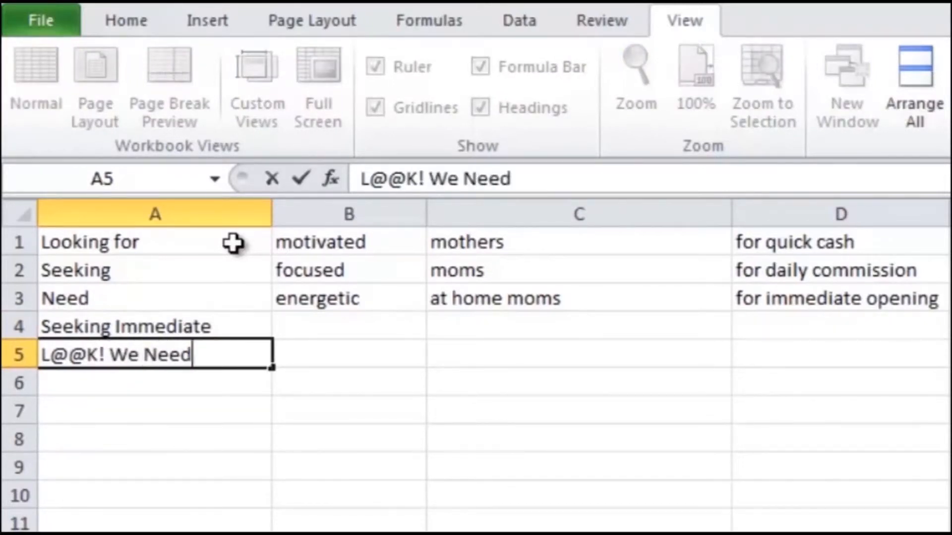
pyautogui.press('Return')
# Add the adjectives "eager" in B4 and "outgoing" in B5.
pyautogui.press('Up')
pyautogui.press('Right')
pyautogui.press('Up')
pyautogui.write('eager')
pyautogui.press('Return')
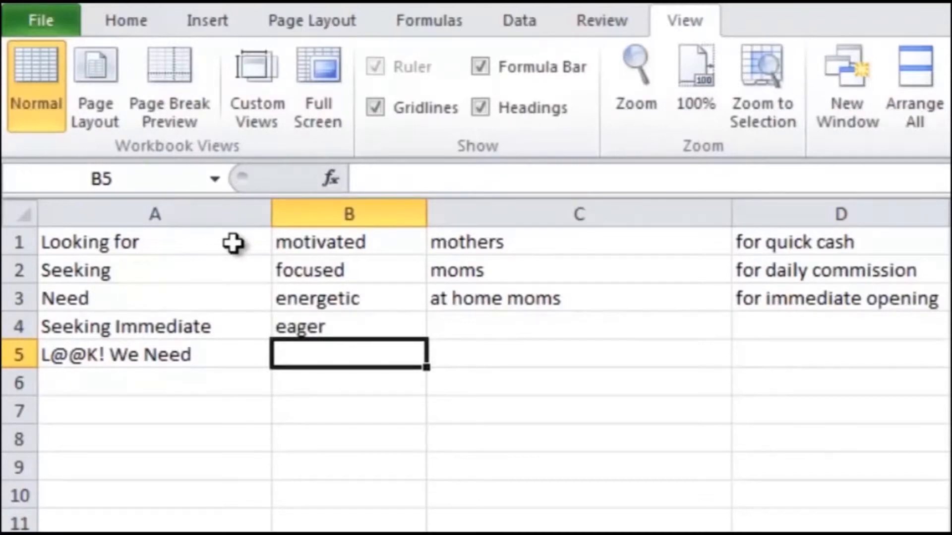
pyautogui.write('outgoing')
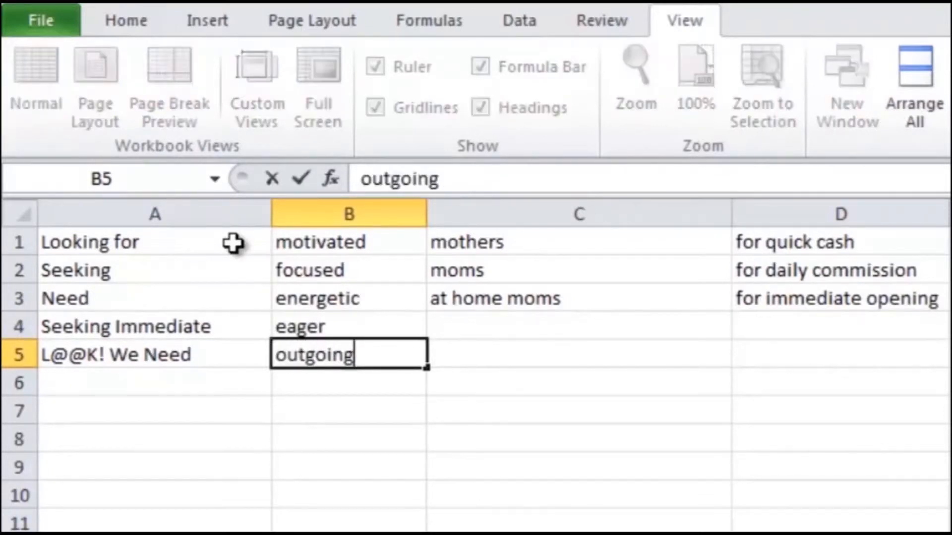
pyautogui.press('Tab')
# Add the audience phrases "dads" in C4 and "sales pros" in C5.
pyautogui.press('Up')
pyautogui.write('dads')
pyautogui.press('Return')
pyautogui.write('sales pros')
pyautogui.press('Tab')
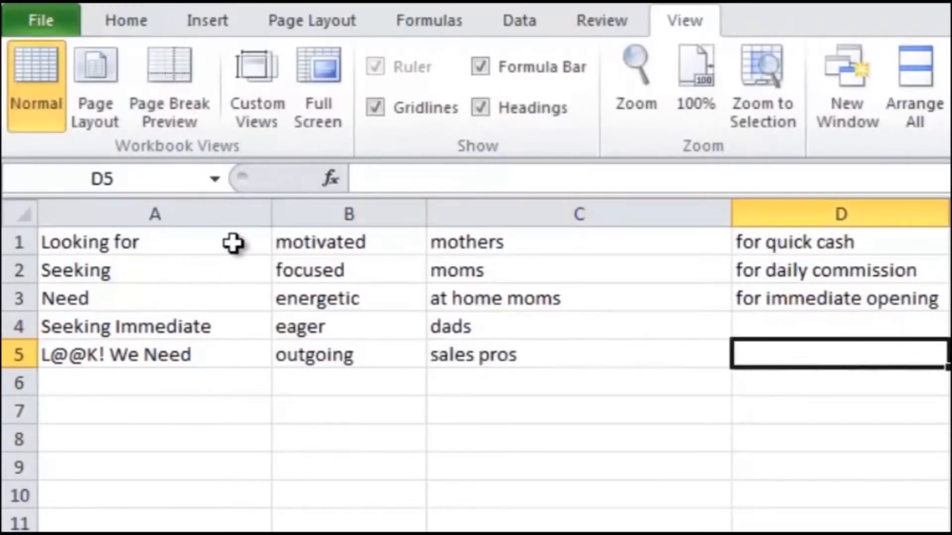
# Add the closing phrases "fast money" in D4 and "immediate income" in D5 of Title Data.
pyautogui.press('Up')
pyautogui.write('fst')
pyautogui.press('BackSpace')
pyautogui.press('BackSpace')
pyautogui.write('ast money')
pyautogui.press('Return')
pyautogui.write('i')
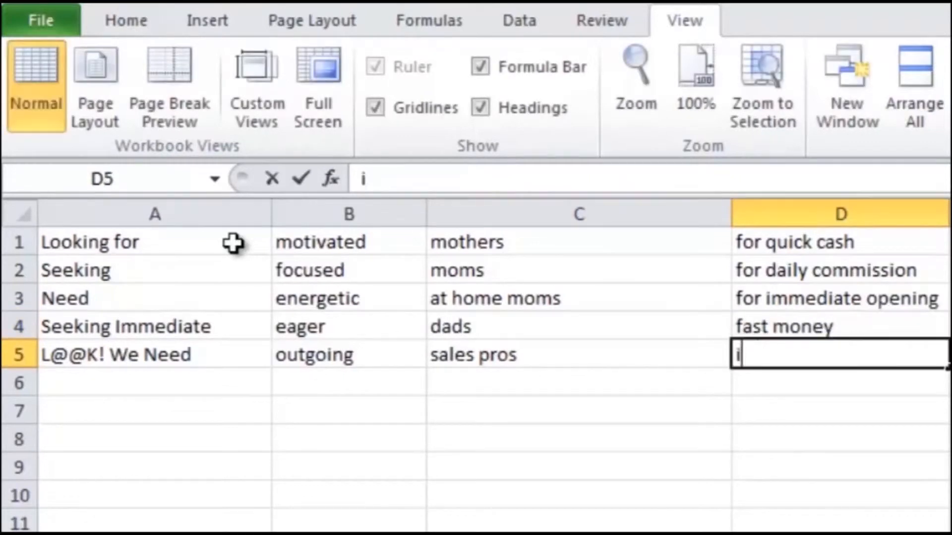
pyautogui.write('mmediate income')
pyautogui.press('Return')
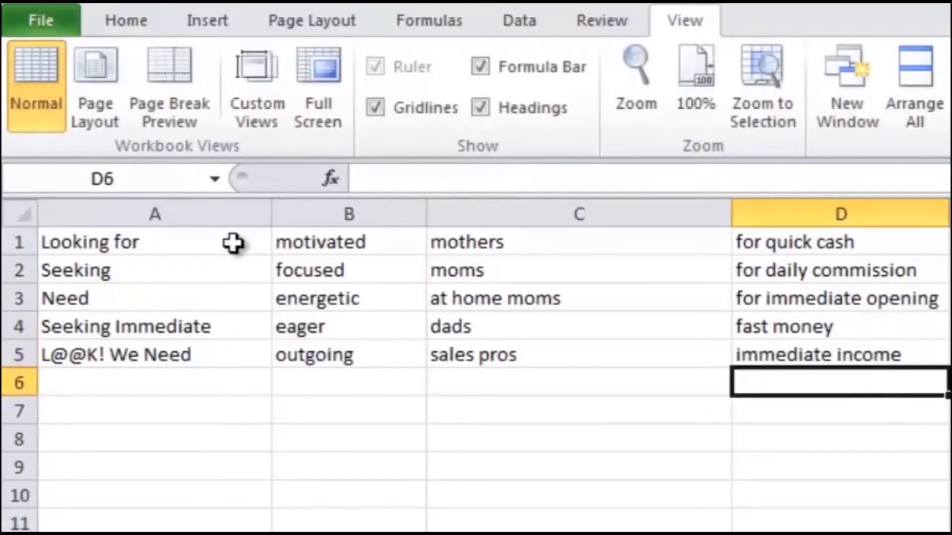
# Go back over the opening phrases in column A of the extended Title Data table.
pyautogui.press('Left')
pyautogui.press('Left')
pyautogui.press('Left')
pyautogui.press('Up')
pyautogui.press('Up')
pyautogui.press('Up')
pyautogui.press('Up')
pyautogui.press('Up')
pyautogui.press('Down')
pyautogui.press('Down')
pyautogui.press('Down')
pyautogui.press('Up')
pyautogui.press('Up')
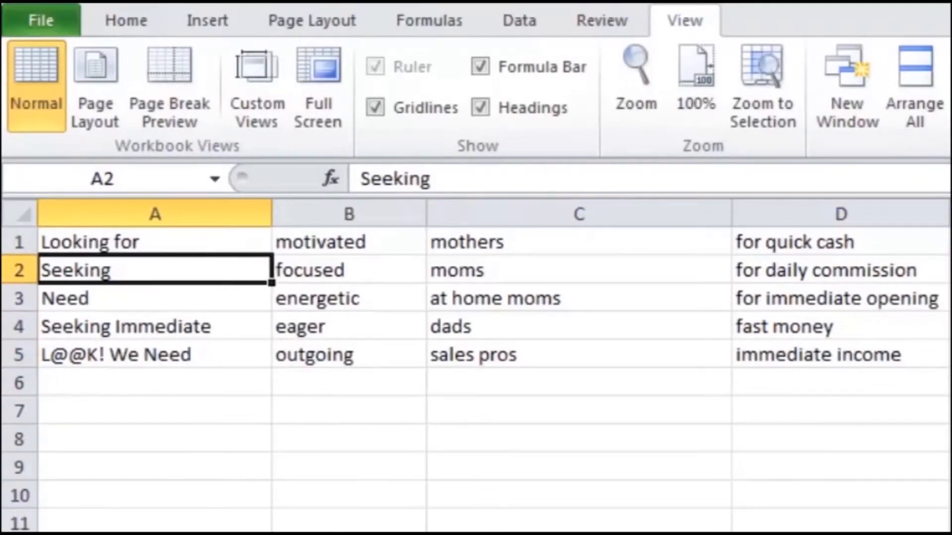
# Clear all previously generated titles from column A of the Titles List sheet and return to A1.
pyautogui.hotkey('ctrl', 'pagedown')
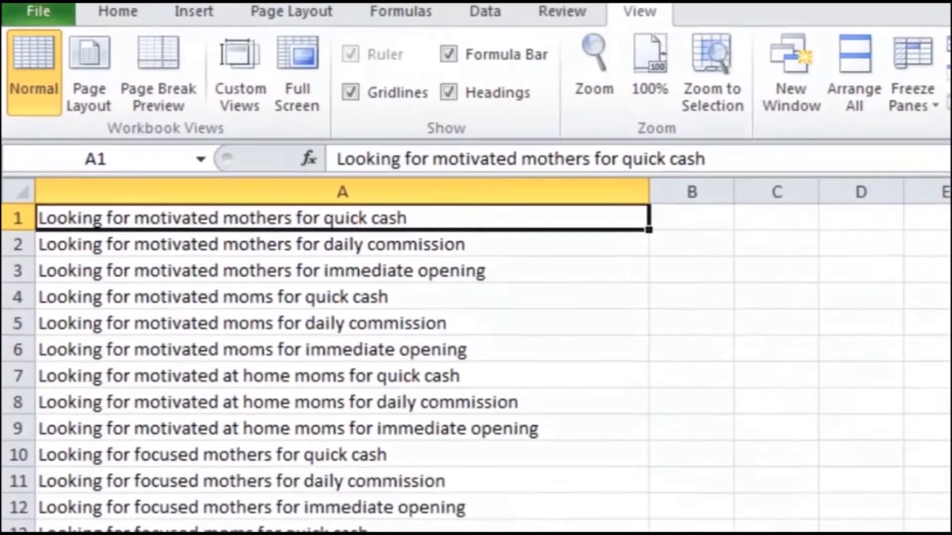
pyautogui.hotkey('ctrl', 'Down')
pyautogui.press('Down')
pyautogui.press('Up')
pyautogui.press('Down')
pyautogui.press('Down')
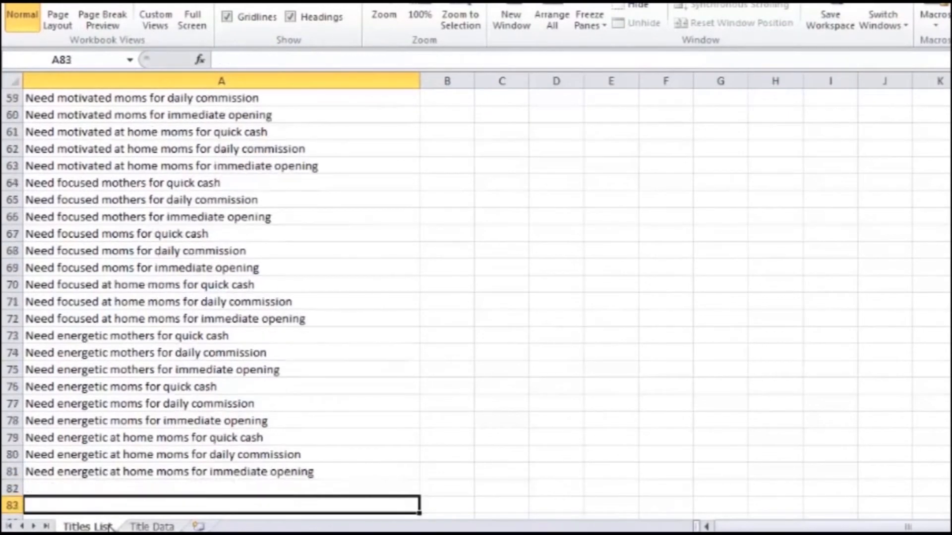
pyautogui.press('Down')
pyautogui.press('Up')
pyautogui.press('Up')
pyautogui.press('Up')
pyautogui.hotkey('ctrl', 'shift', 'Up')
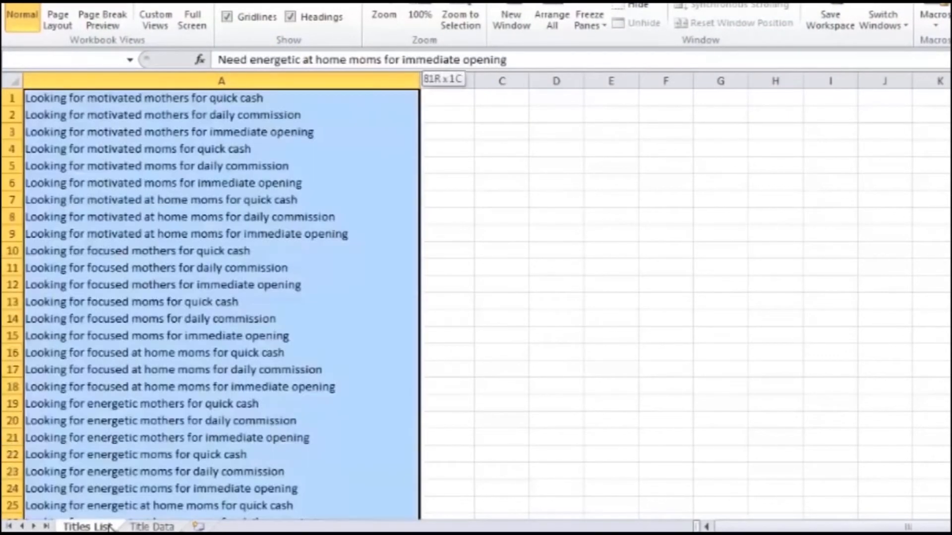
pyautogui.press('Delete')
pyautogui.hotkey('ctrl', 'Home')
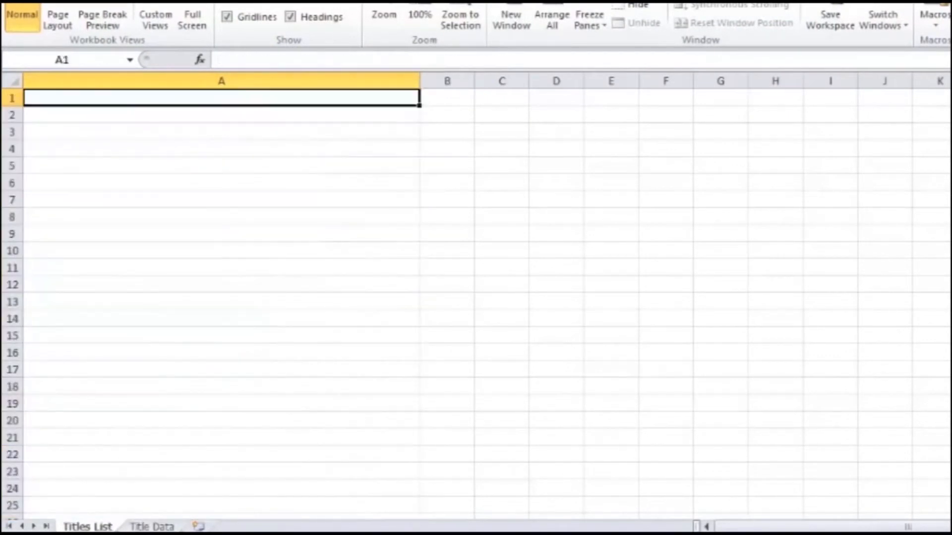
# Open the code of Module1 containing the CreateTitles macro in the VBA editor.
pyautogui.click(164, 526)
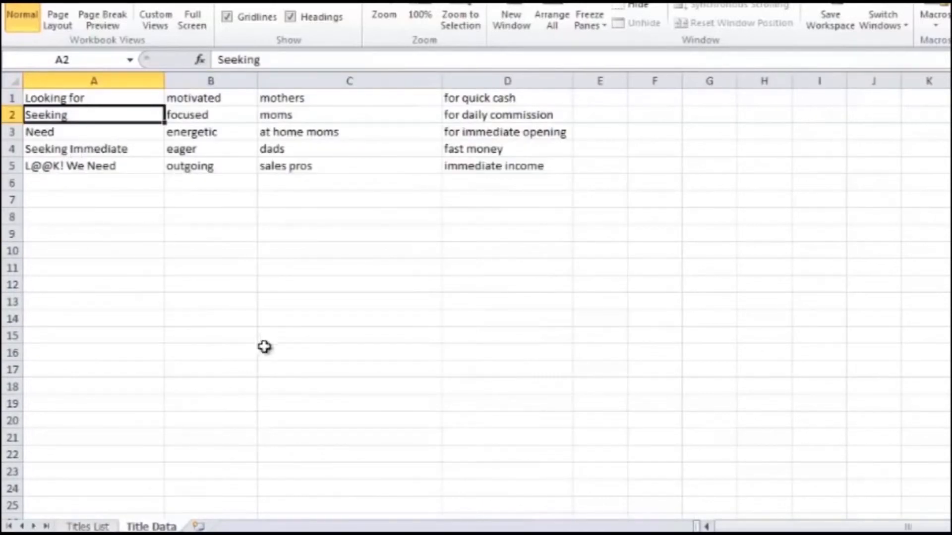
pyautogui.rightClick(159, 526)
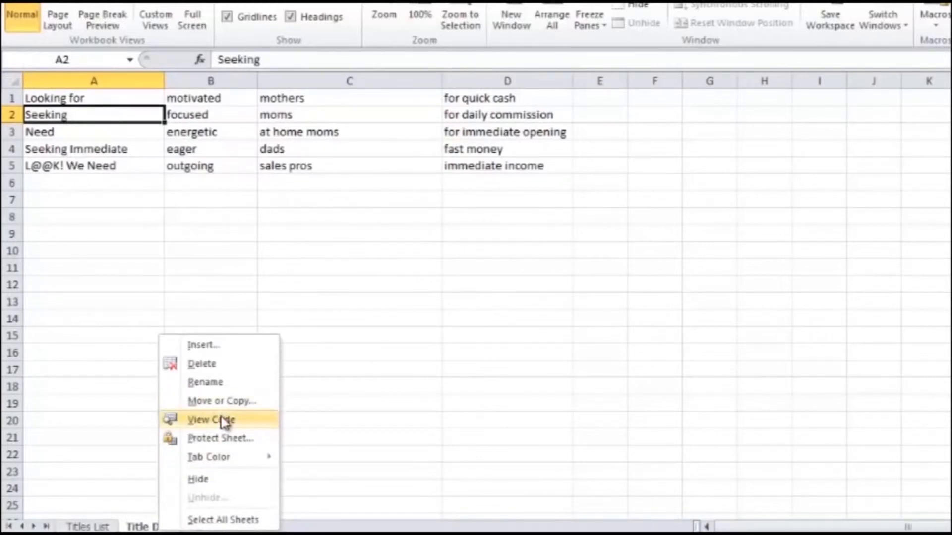
pyautogui.press('Escape')
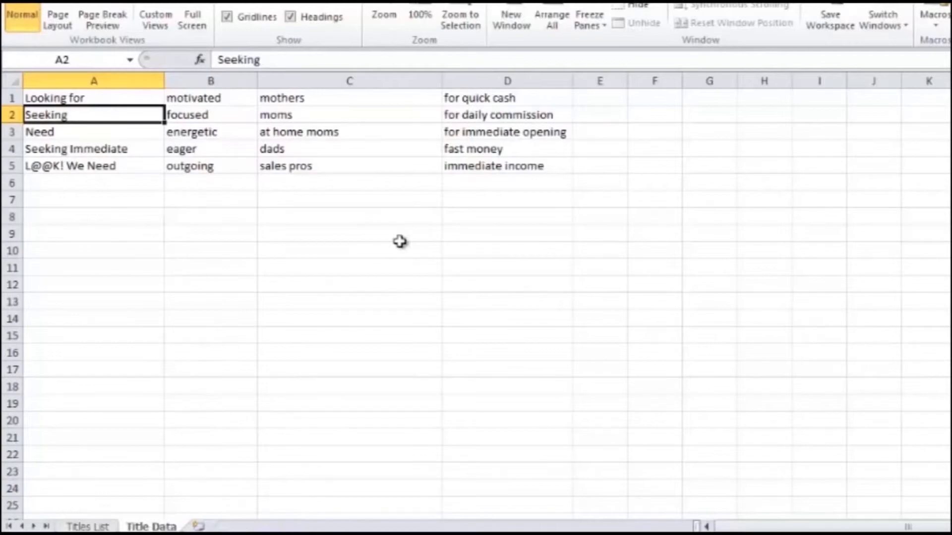
pyautogui.hotkey('alt', 'F11')
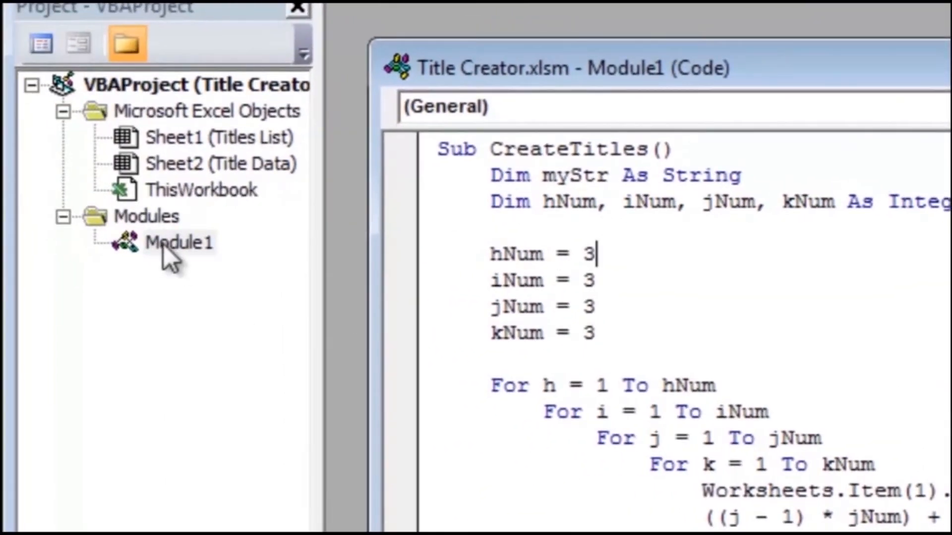
pyautogui.click(178, 243)
pyautogui.doubleClick(185, 245)
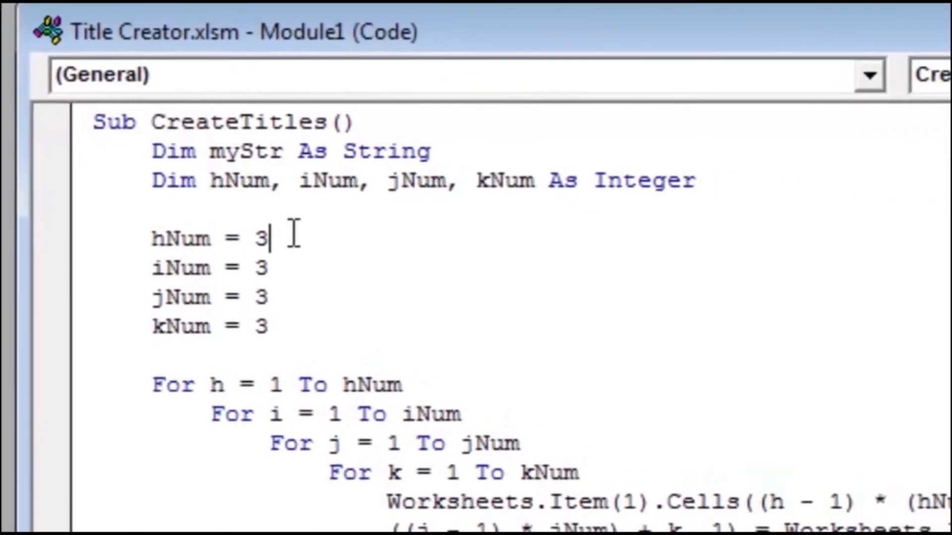
# Set hNum, iNum, jNum and kNum to 5 in the CreateTitles macro.
pyautogui.press('BackSpace')
pyautogui.write('5')
pyautogui.press('Down')
pyautogui.press('BackSpace')
pyautogui.write('5')
pyautogui.press('Down')
pyautogui.press('BackSpace')
pyautogui.write('5')
pyautogui.press('Down')
pyautogui.press('BackSpace')
pyautogui.write('5')
# Review the four count assignments from hNum to kNum in the macro code.
pyautogui.press('Up')
pyautogui.press('Up')
pyautogui.press('Up')
pyautogui.press('Down')
pyautogui.press('Down')
pyautogui.press('Down')
pyautogui.press('Down')
pyautogui.press('Up')
pyautogui.press('Up')
pyautogui.press('Up')
pyautogui.press('Up')
pyautogui.press('Down')
pyautogui.press('Down')
pyautogui.press('Down')
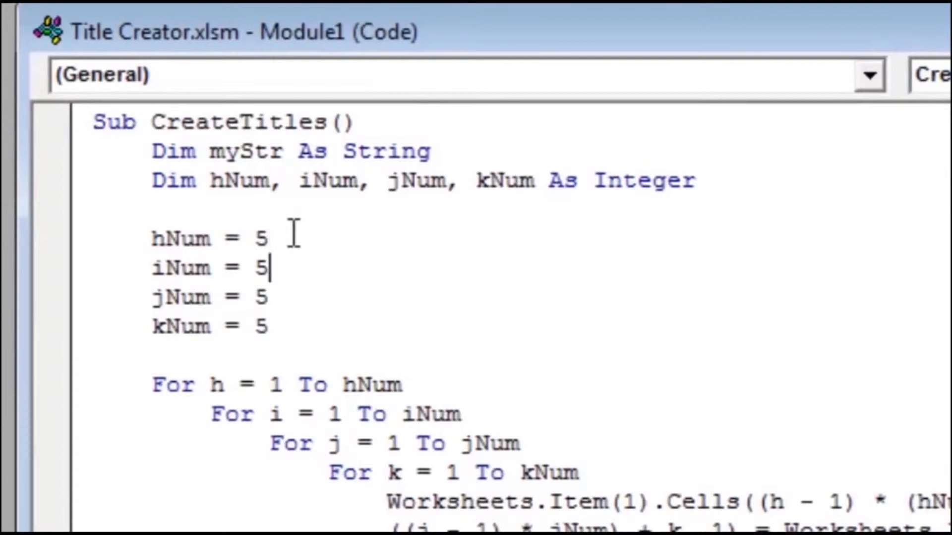
pyautogui.press('Up')
pyautogui.press('Up')
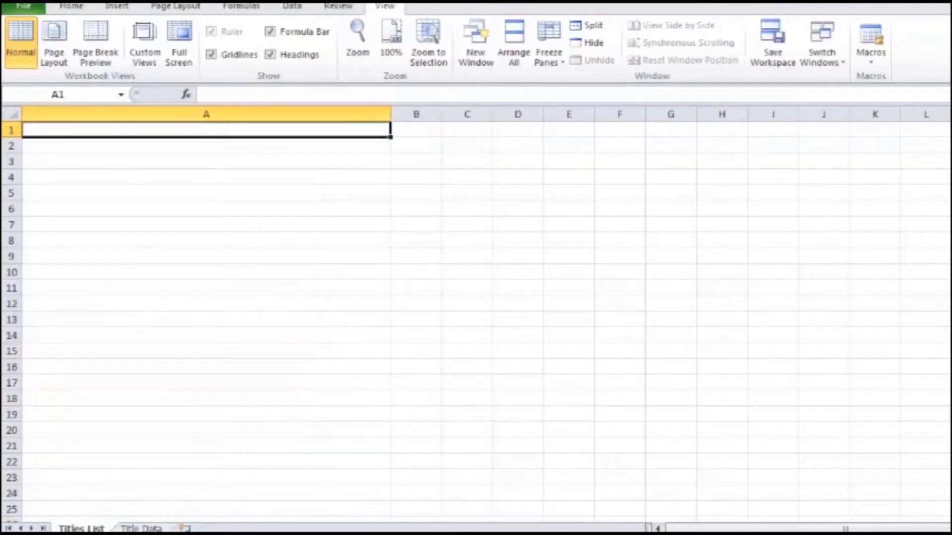
# Enter the placeholder "x" in cells A6 to A10 of the Title Data sheet.
pyautogui.click(149, 528)
pyautogui.click(81, 193)
pyautogui.press('Return')
pyautogui.write('x x x x x')
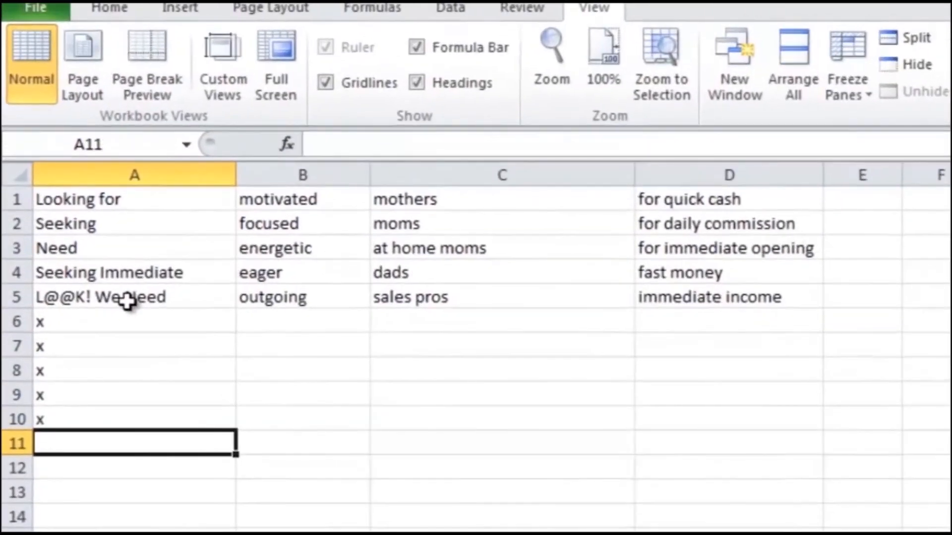
# Copy the placeholders in A6:A10 into B6:D10 so all four columns have ten entries.
pyautogui.press('Up')
pyautogui.press('Up')
pyautogui.press('Up')
pyautogui.press('Up')
pyautogui.press('Up')
pyautogui.hotkey('shift', 'Down')
pyautogui.hotkey('shift', 'Down')
pyautogui.hotkey('shift', 'Down')
pyautogui.hotkey('shift', 'Down')
pyautogui.hotkey('ctrl', 'c')
pyautogui.press('Right')
pyautogui.hotkey('shift', 'Right')
pyautogui.hotkey('shift', 'Right')
pyautogui.hotkey('ctrl', 'v')
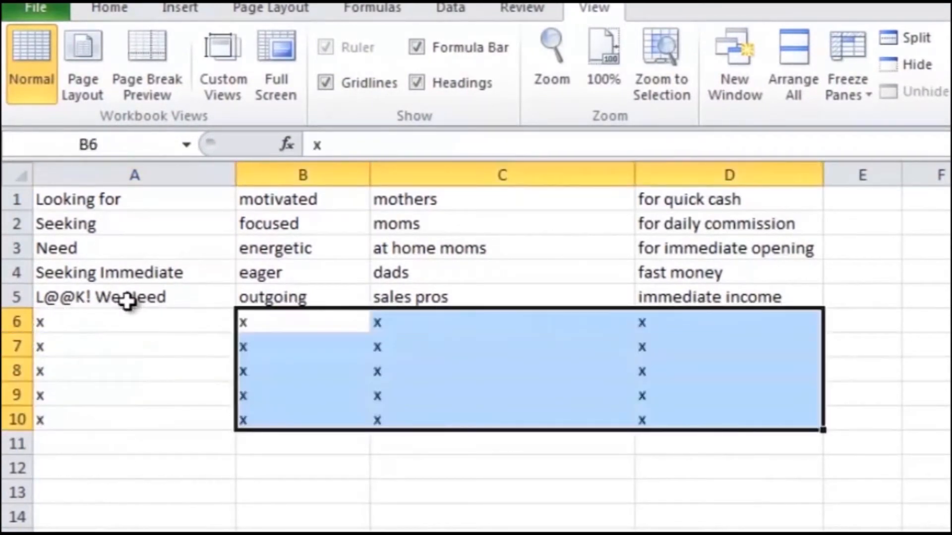
# Go through the placeholder rows in column A of Title Data down to row 10.
pyautogui.press('Left')
pyautogui.press('Down')
pyautogui.press('Down')
pyautogui.press('Up')
pyautogui.press('Up')
pyautogui.press('Up')
pyautogui.press('Down')
pyautogui.press('Down')
pyautogui.press('Down')
pyautogui.press('Down')
pyautogui.press('Down')
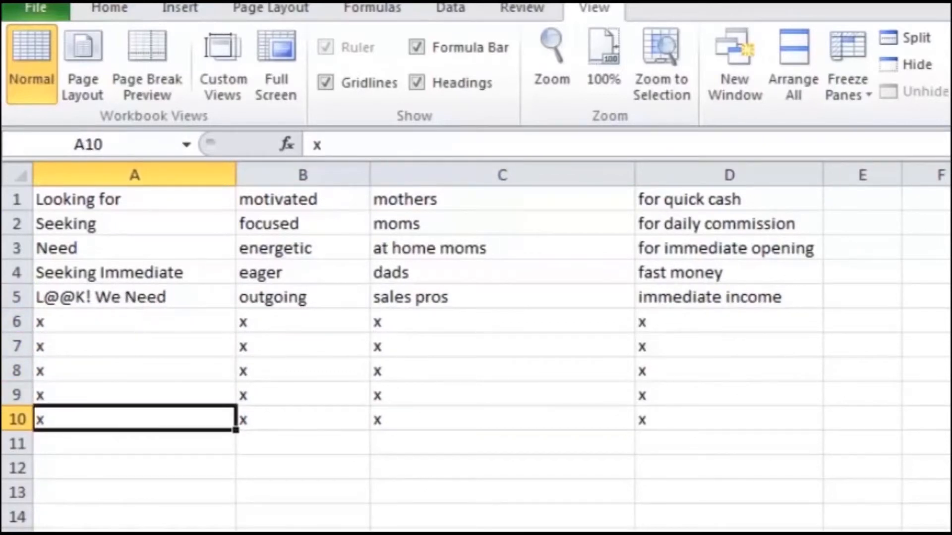
# Set hNum, iNum, jNum and kNum to 10 in the CreateTitles macro.
pyautogui.hotkey('alt', 'F11')
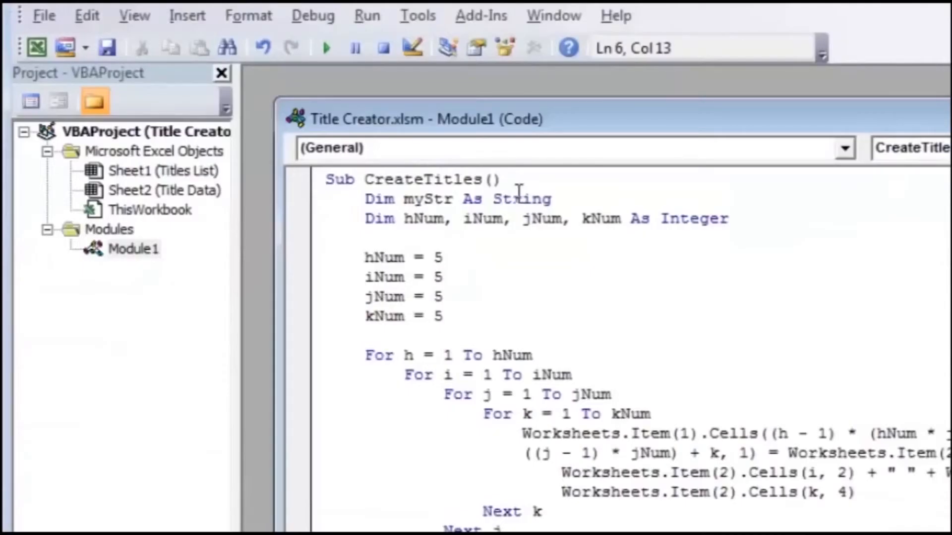
pyautogui.click(461, 255)
pyautogui.press('BackSpace')
pyautogui.write('10')
pyautogui.press('Down')
pyautogui.press('Down')
pyautogui.press('End')
pyautogui.press('Up')
pyautogui.press('BackSpace')
pyautogui.write('10')
pyautogui.press('Down')
pyautogui.press('BackSpace')
pyautogui.write('10')
pyautogui.press('Down')
pyautogui.press('BackSpace')
pyautogui.write('10')
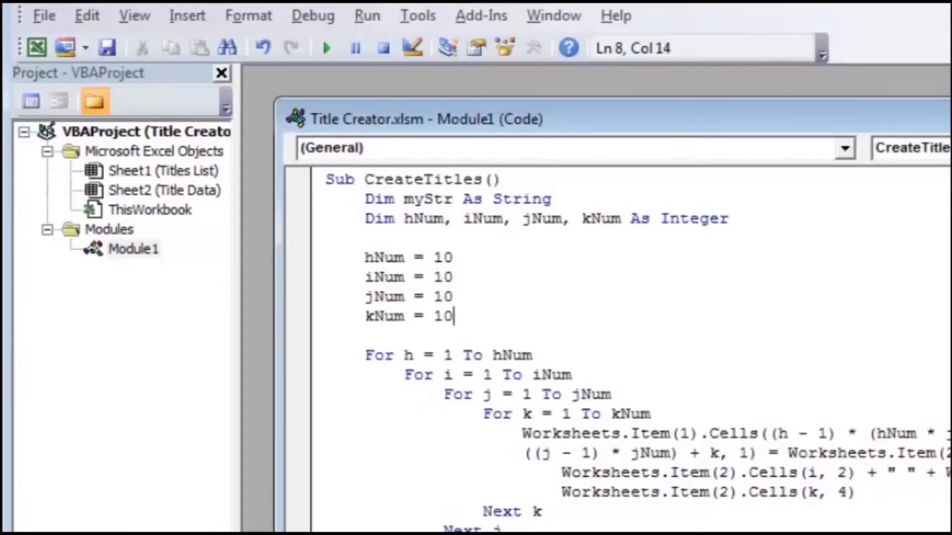
# Run the CreateTitles macro on the empty Titles List sheet to generate all title combinations.
pyautogui.hotkey('alt', 'Tab')
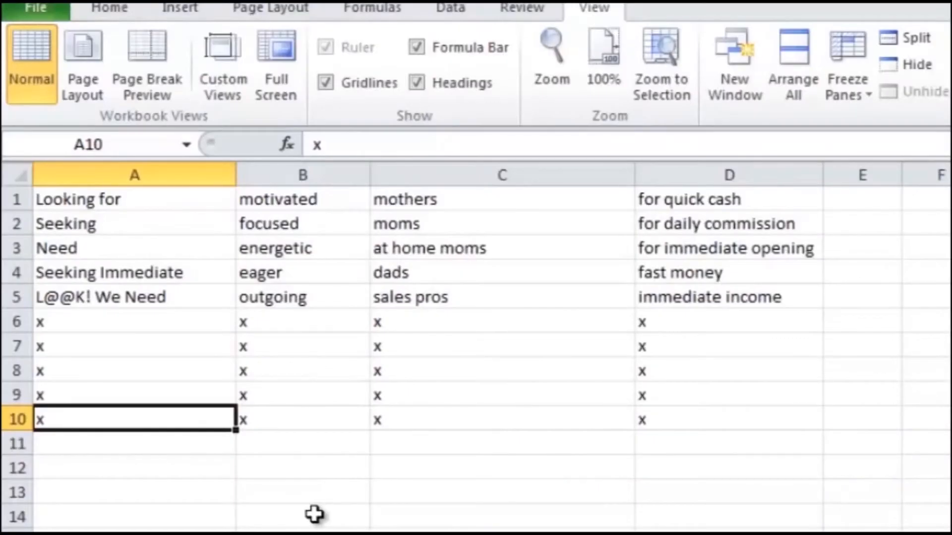
pyautogui.click(144, 534)
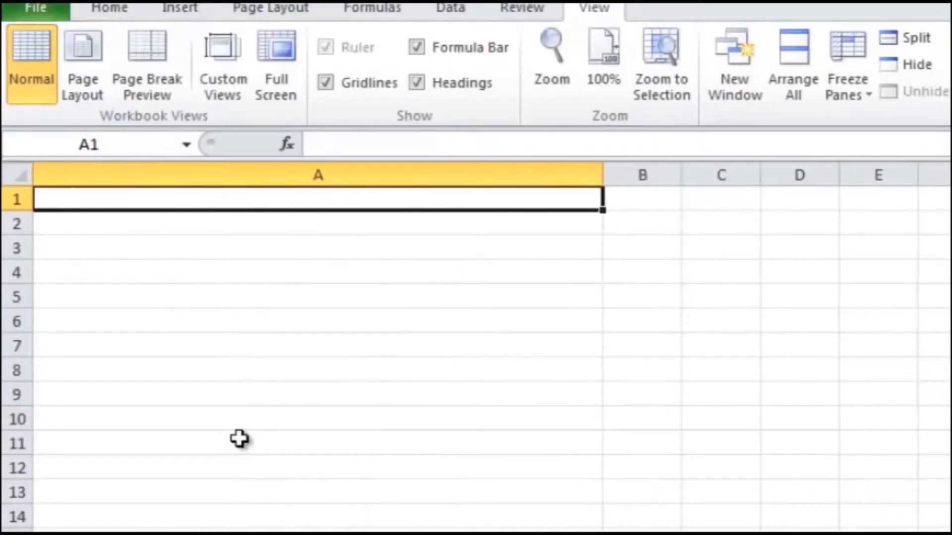
pyautogui.hotkey('ctrl', 't')
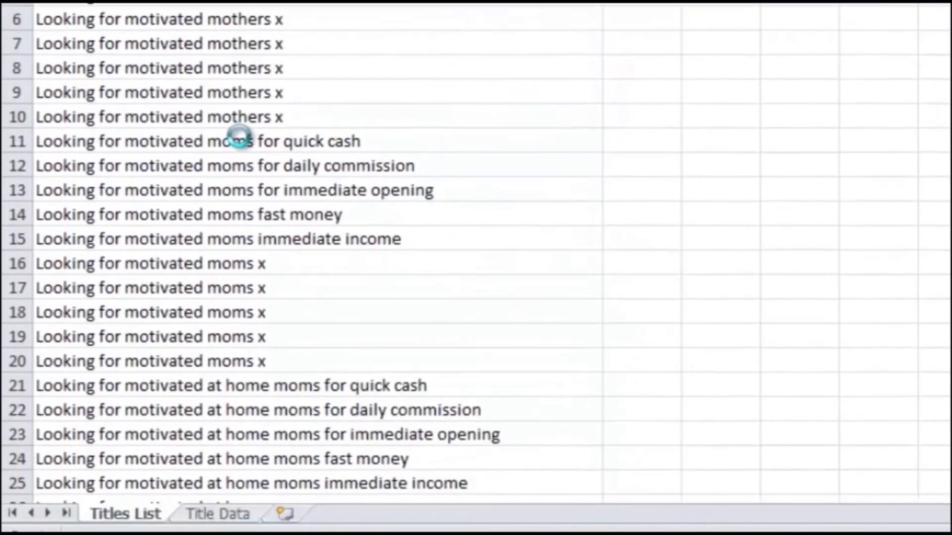
# Examine the last rows of the generated titles at the end of Titles List.
pyautogui.hotkey('ctrl', 'Down')
pyautogui.scroll(-1, 239, 137)
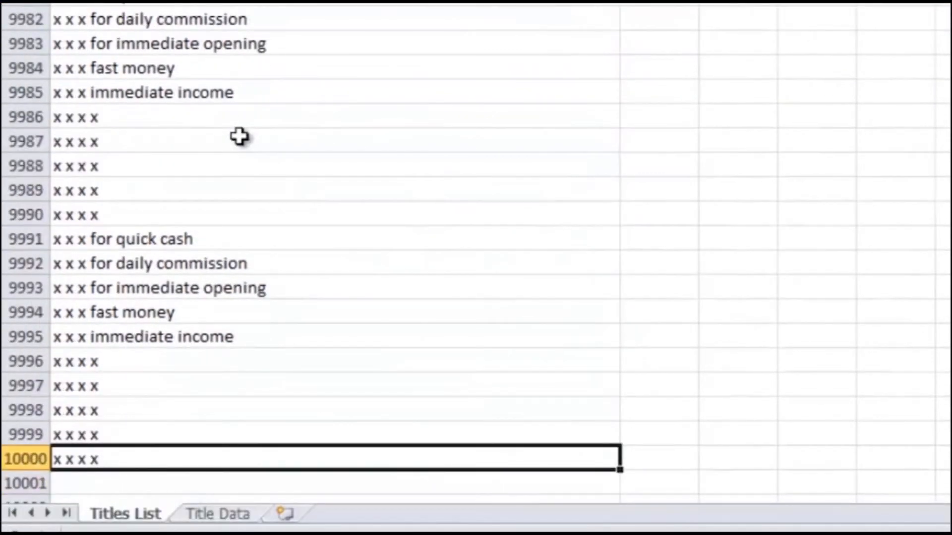
pyautogui.press('Up')
pyautogui.press('Up')
pyautogui.press('Up')
pyautogui.press('Up')
pyautogui.press('Up')
pyautogui.press('Up')
pyautogui.press('Up')
pyautogui.press('Up')
pyautogui.press('Up')
pyautogui.press('Up')
pyautogui.press('Up')
pyautogui.press('Up')
pyautogui.press('Up')
pyautogui.press('Up')
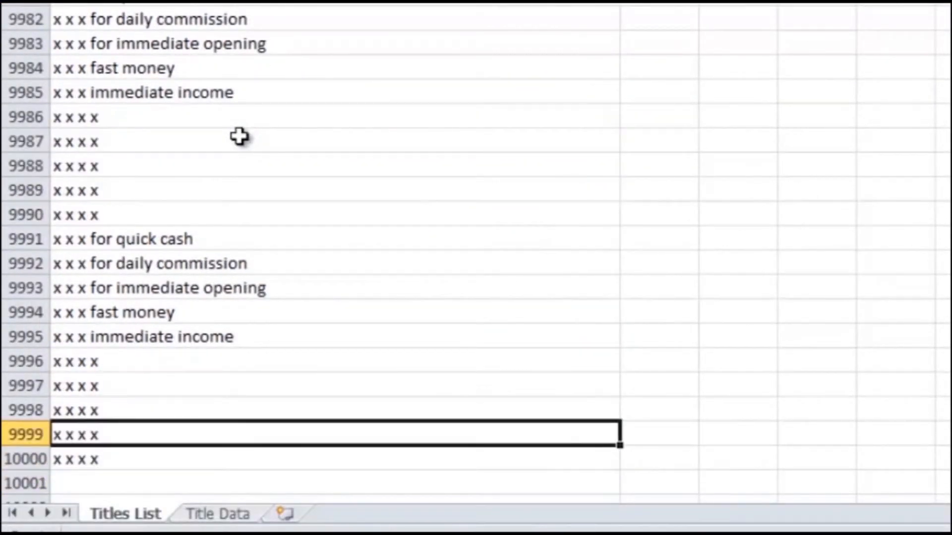
pyautogui.press('Down')
pyautogui.press('Down')
pyautogui.press('Down')
pyautogui.press('Down')
pyautogui.press('Down')
pyautogui.press('Down')
pyautogui.press('Down')
pyautogui.press('Down')
pyautogui.press('Down')
pyautogui.press('Down')
pyautogui.press('Down')
pyautogui.press('Down')
pyautogui.press('Down')
pyautogui.press('Down')
pyautogui.press('Down')
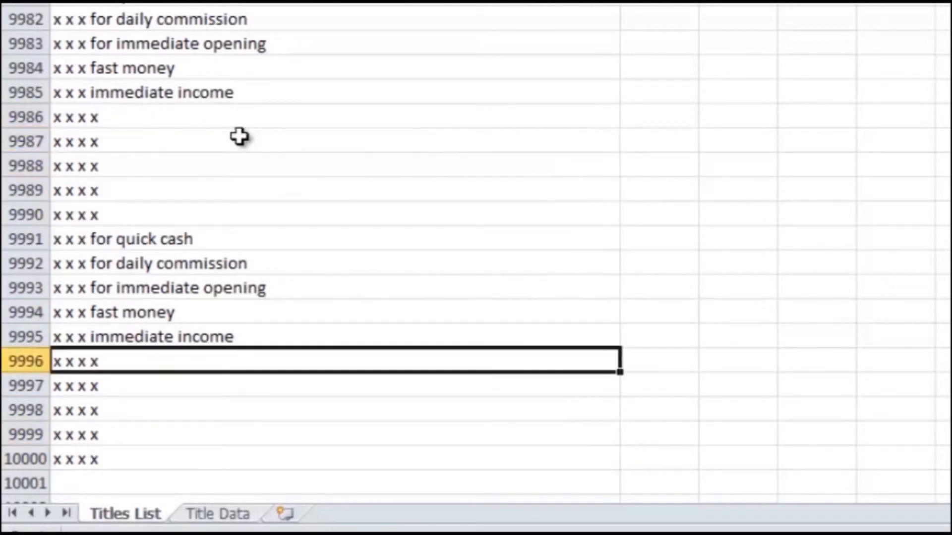
pyautogui.press('Up')
# Check the start and end of the generated title list, and return to the Title Data sheet.
pyautogui.hotkey('ctrl', 'Home')
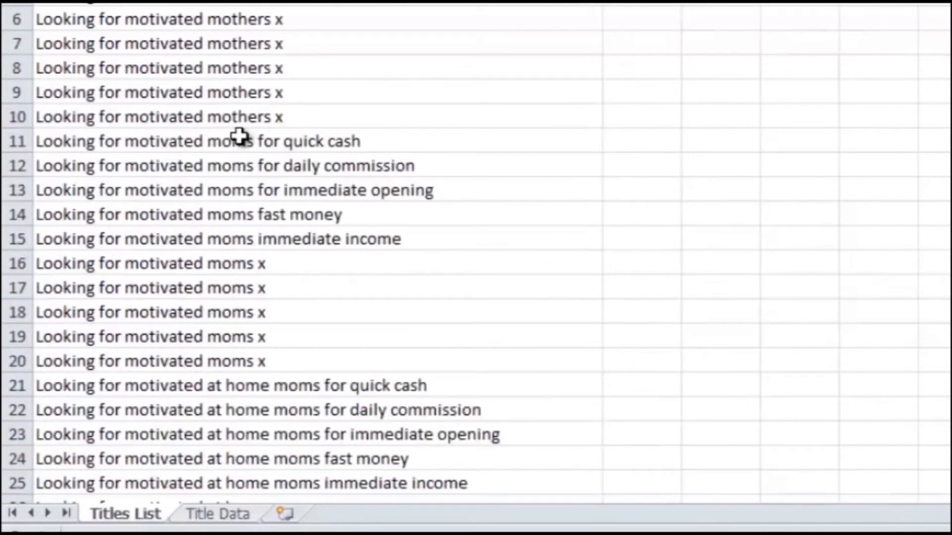
pyautogui.hotkey('ctrl', 'Down')
pyautogui.hotkey('ctrl', 'Up')
pyautogui.click(246, 515)
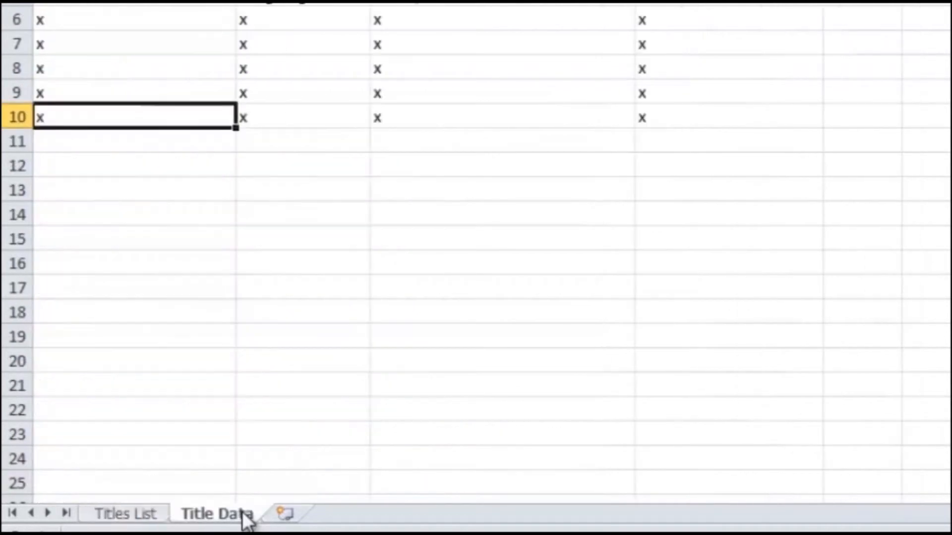
# Examine the entries in the four columns of Title Data and check the end of the generated list in Titles List.
pyautogui.press('Up')
pyautogui.press('Up')
pyautogui.press('Up')
pyautogui.press('Up')
pyautogui.press('Up')
pyautogui.press('Up')
pyautogui.press('Down')
pyautogui.press('Down')
pyautogui.press('Up')
pyautogui.press('Down')
pyautogui.press('Up')
pyautogui.press('Up')
pyautogui.press('Up')
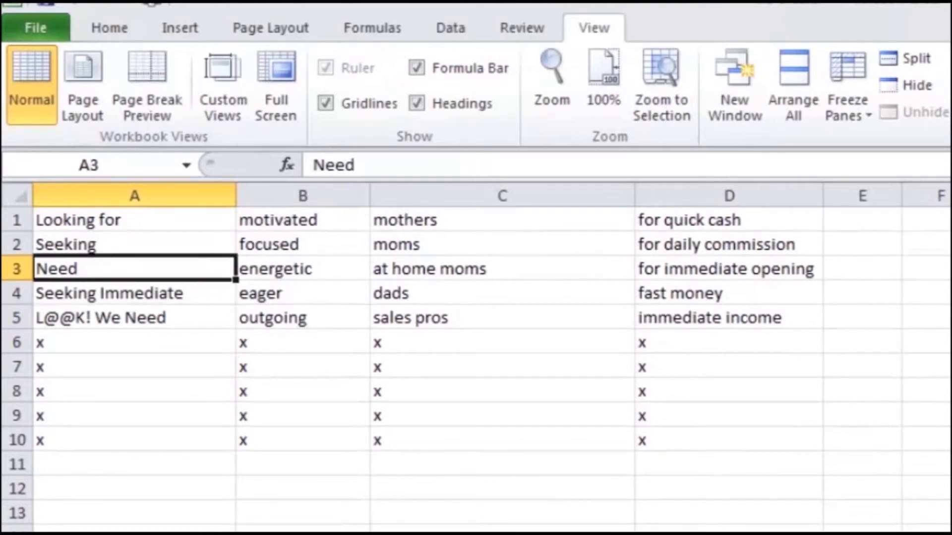
pyautogui.press('Up')
pyautogui.press('Right')
pyautogui.press('Up')
pyautogui.press('Left')
pyautogui.press('Right')
pyautogui.press('Right')
pyautogui.press('Right')
pyautogui.press('Left')
pyautogui.press('Left')
pyautogui.press('Left')
pyautogui.press('Down')
pyautogui.press('Down')
pyautogui.press('Down')
pyautogui.press('Down')
pyautogui.press('Down')
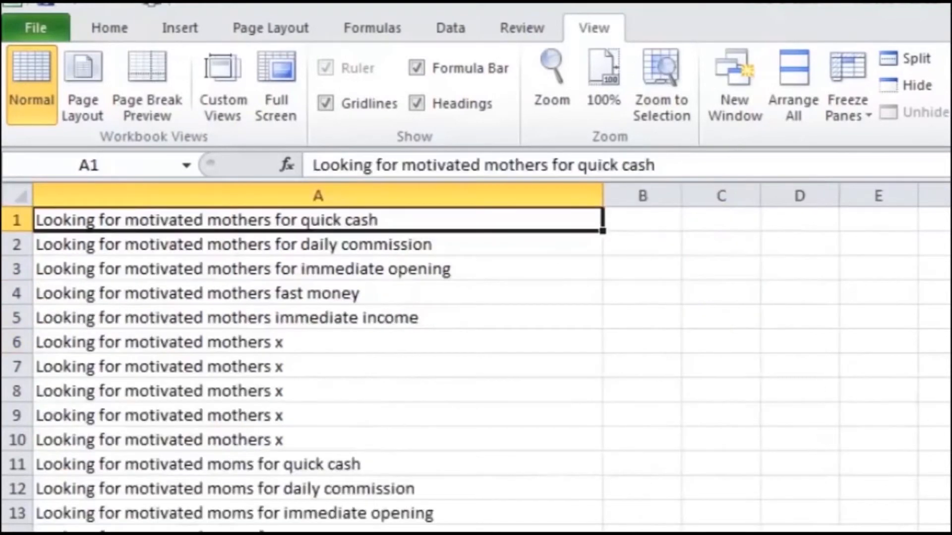
pyautogui.hotkey('ctrl', 'Down')
pyautogui.scroll(-1, 476, 367)
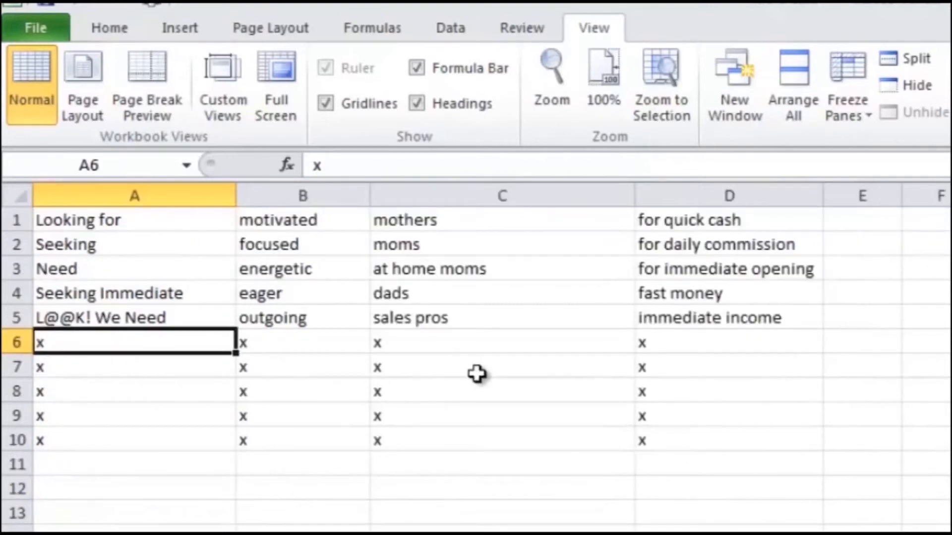
# Clear all Title Data entries below the first row, cells A2:D10.
pyautogui.press('Up')
pyautogui.press('Up')
pyautogui.press('Up')
pyautogui.press('Up')
pyautogui.press('Up')
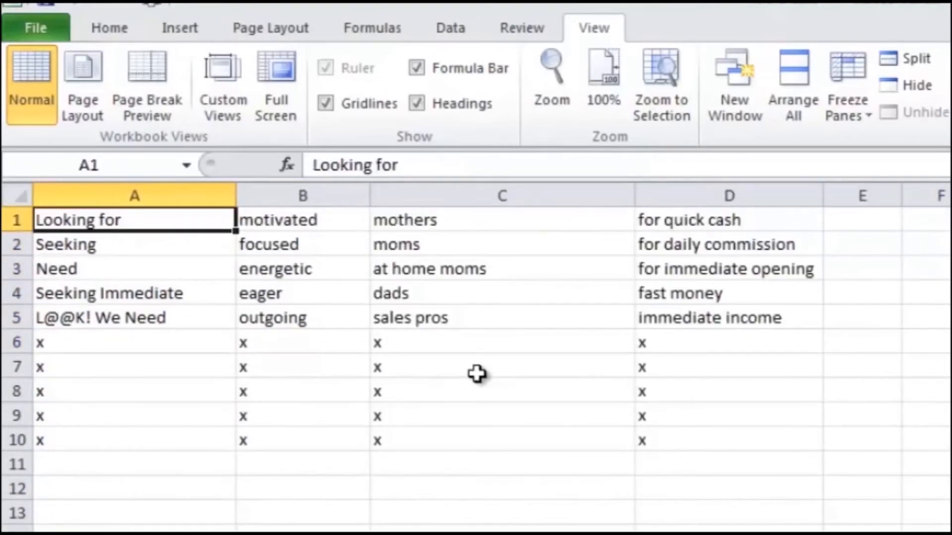
pyautogui.press('Down')
pyautogui.hotkey('ctrl', 'shift', 'Down')
pyautogui.hotkey('ctrl', 'shift', 'Right')
pyautogui.press('Delete')
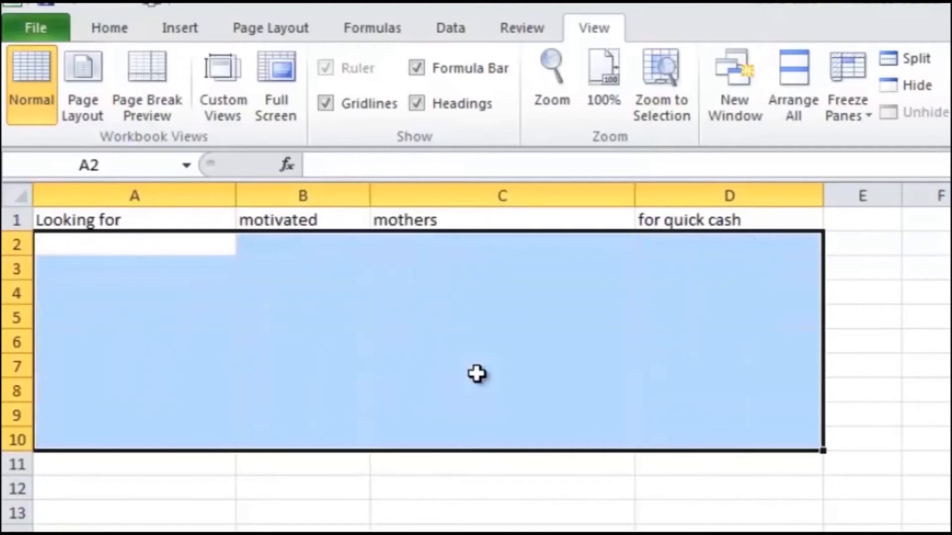
pyautogui.hotkey('ctrl', 'Home')
pyautogui.press('Down')
pyautogui.press('Up')
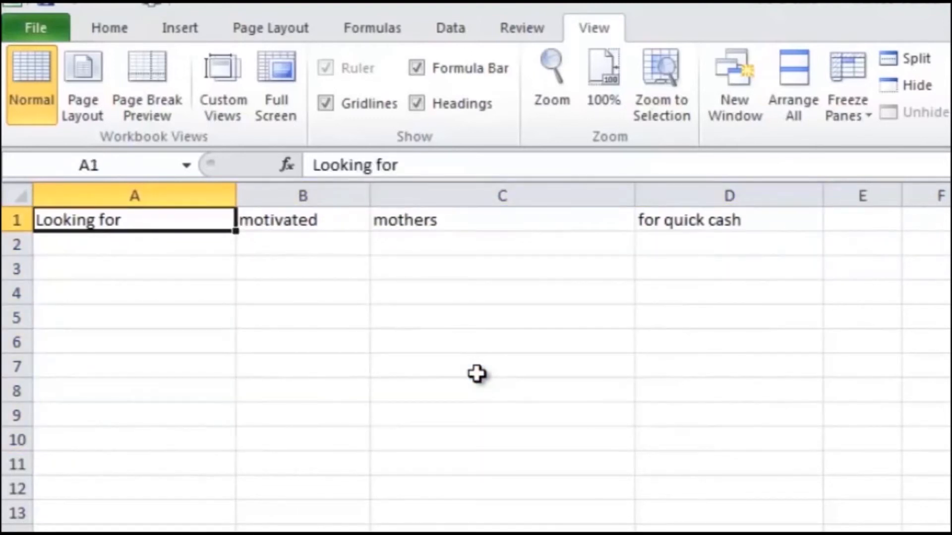
# Switch to Notepad and separate the sample title into its four parts with extra spaces before "motivated", "mothers" and "for quick cash".
pyautogui.hotkey('shift', 'Right')
pyautogui.hotkey('shift', 'Right')
pyautogui.hotkey('shift', 'Right')
pyautogui.click(609, 527)
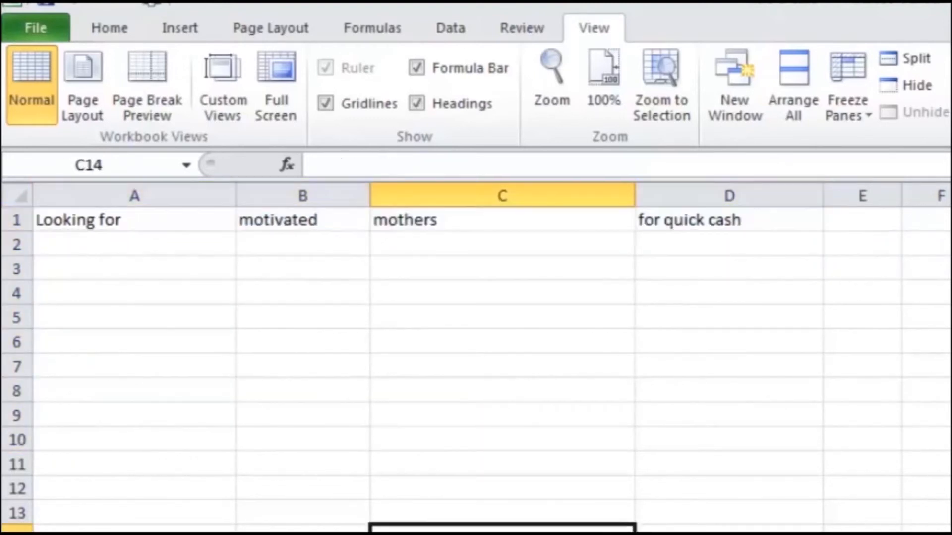
pyautogui.hotkey('alt', 'Tab')
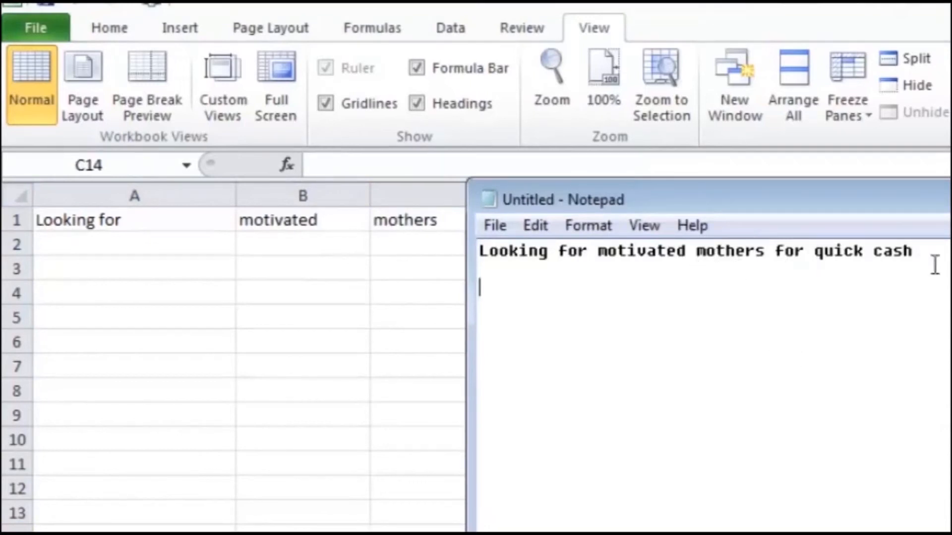
pyautogui.click(601, 251)
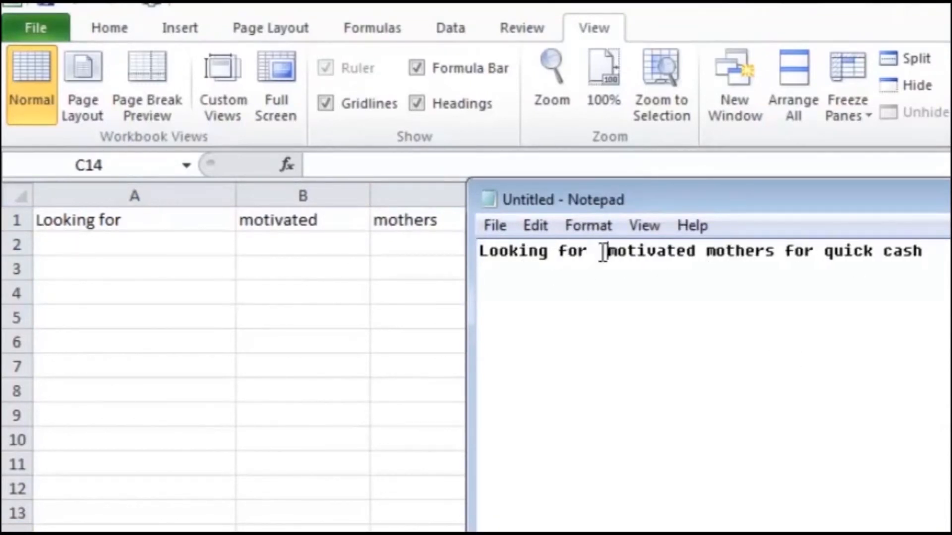
pyautogui.click(709, 252)
pyautogui.click(794, 252)
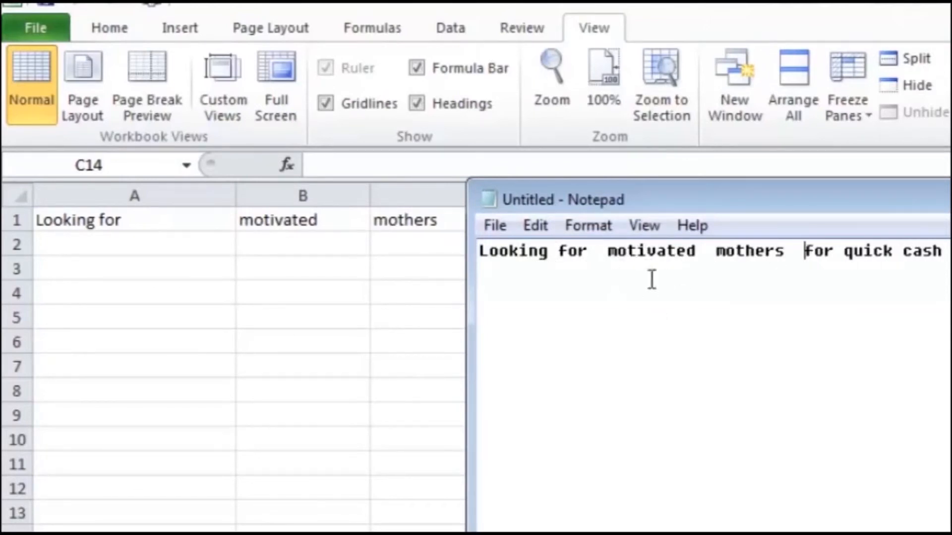
# Return to Title Data in Excel and examine the first-row title parts and the empty cells below them in column A.
pyautogui.hotkey('alt', 'Tab')
pyautogui.click(171, 214)
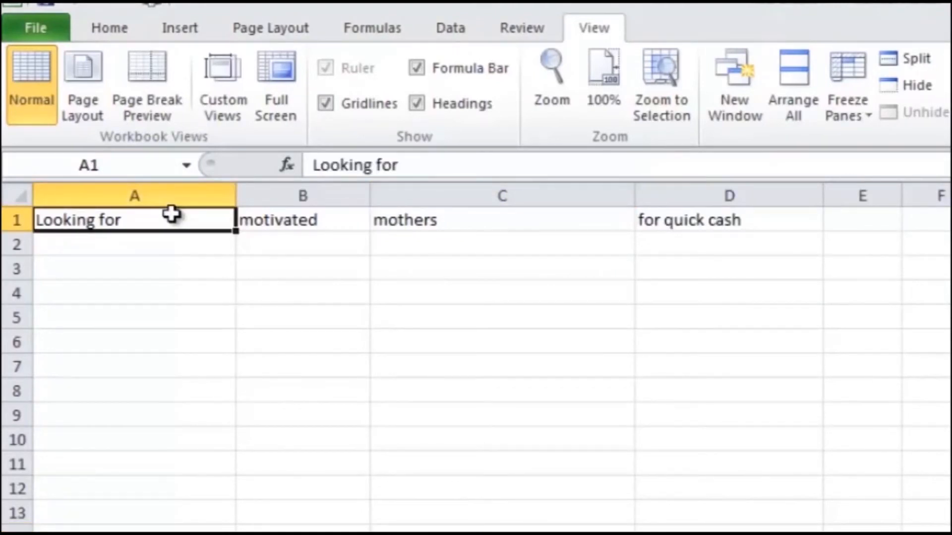
pyautogui.press('Right')
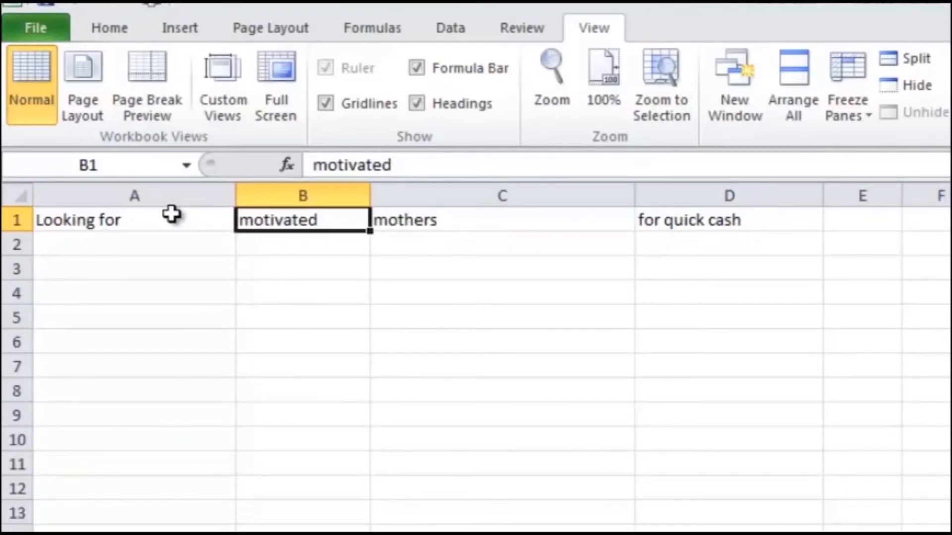
pyautogui.press('Left')
pyautogui.press('Down')
pyautogui.press('Up')
pyautogui.press('Down')
pyautogui.hotkey('shift', 'Down')
pyautogui.hotkey('shift', 'Down')
pyautogui.hotkey('shift', 'Down')
pyautogui.hotkey('shift', 'Down')
pyautogui.hotkey('shift', 'Down')
pyautogui.hotkey('shift', 'Down')
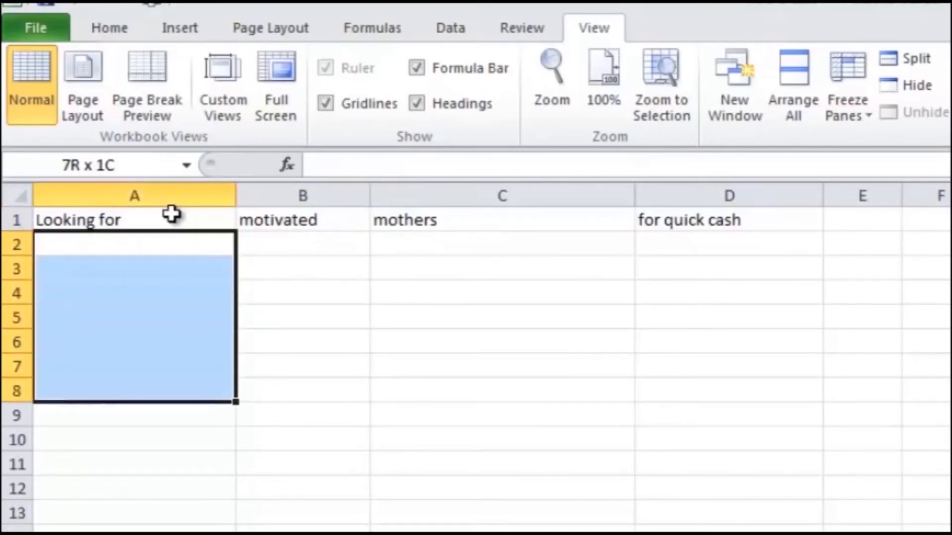
pyautogui.hotkey('shift', 'Down')
pyautogui.press('Up')
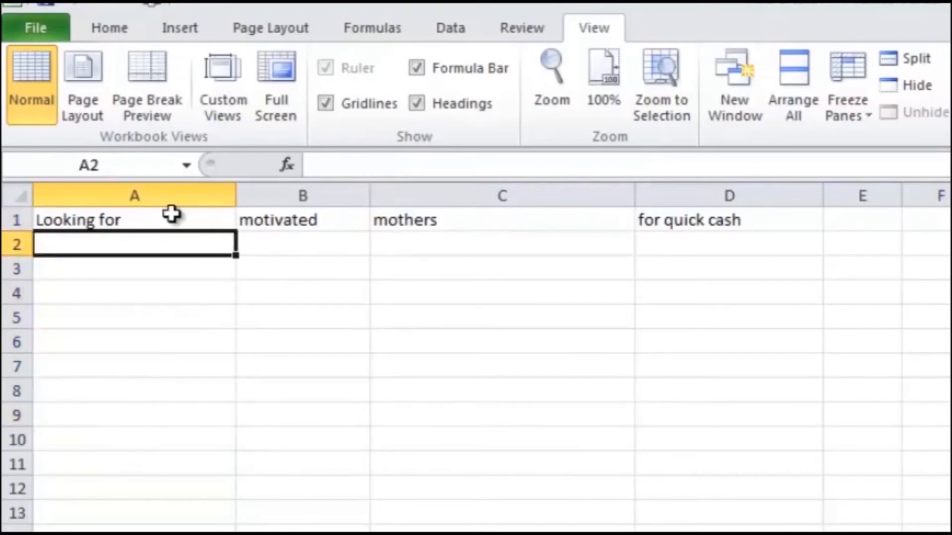
pyautogui.press('Down')
pyautogui.press('Down')
pyautogui.press('Down')
pyautogui.press('Up')
pyautogui.press('Down')
pyautogui.press('Down')
pyautogui.press('Down')
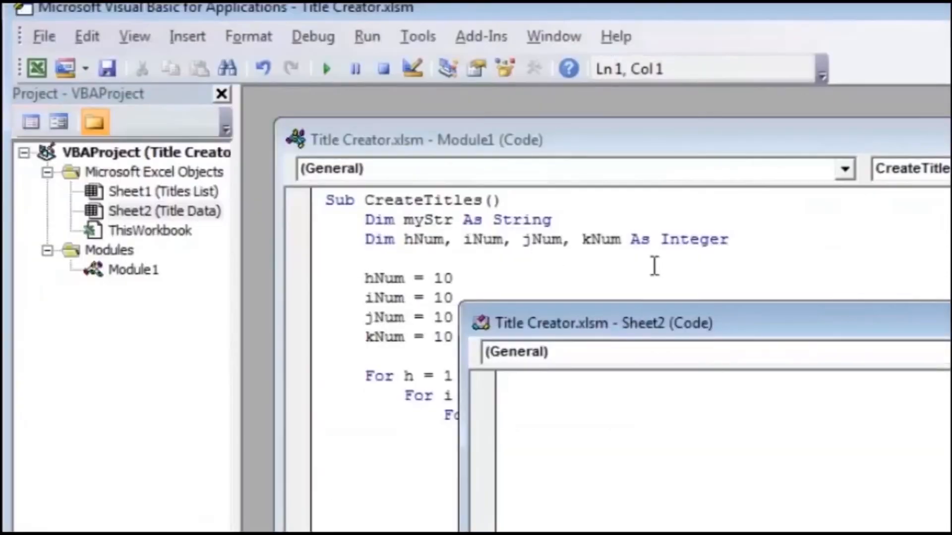
# Set hNum, iNum, jNum and kNum to 6 in the CreateTitles macro.
pyautogui.click(654, 262)
pyautogui.click(487, 282)
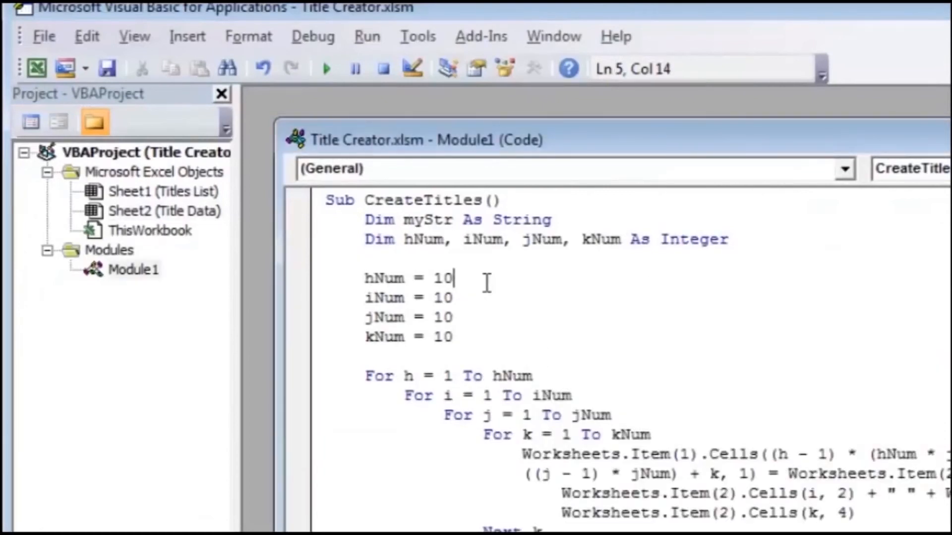
pyautogui.press('BackSpace')
pyautogui.press('BackSpace')
pyautogui.write('6')
pyautogui.press('Down')
pyautogui.press('BackSpace')
pyautogui.press('Delete')
pyautogui.write('6')
pyautogui.press('Down')
pyautogui.press('BackSpace')
pyautogui.press('Delete')
pyautogui.write('6')
pyautogui.press('Down')
pyautogui.press('End')
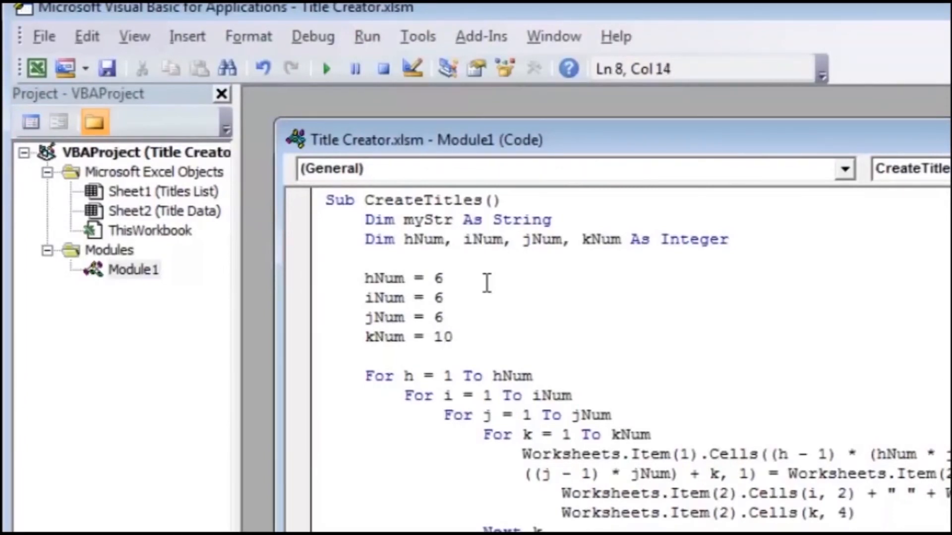
pyautogui.press('BackSpace')
pyautogui.press('BackSpace')
pyautogui.write('6')
pyautogui.click(487, 400)
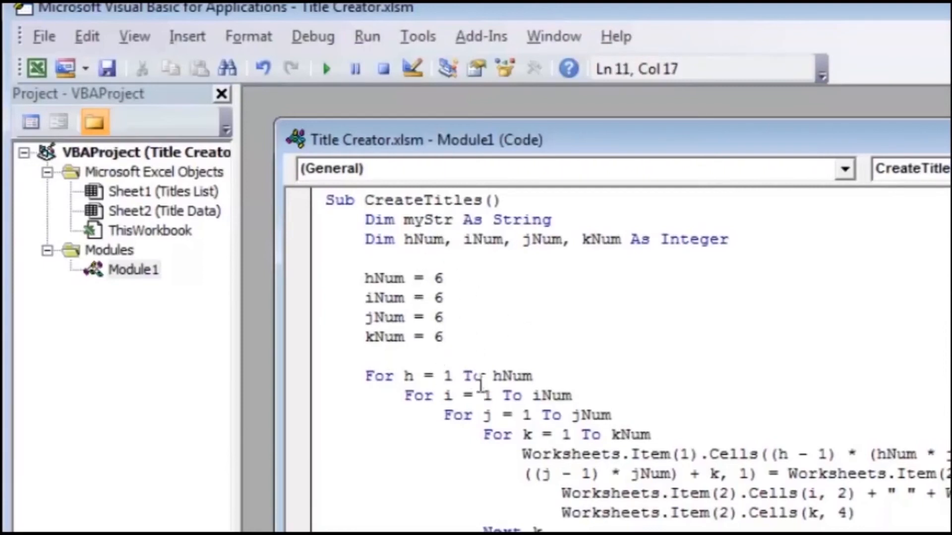
pyautogui.click(457, 395)
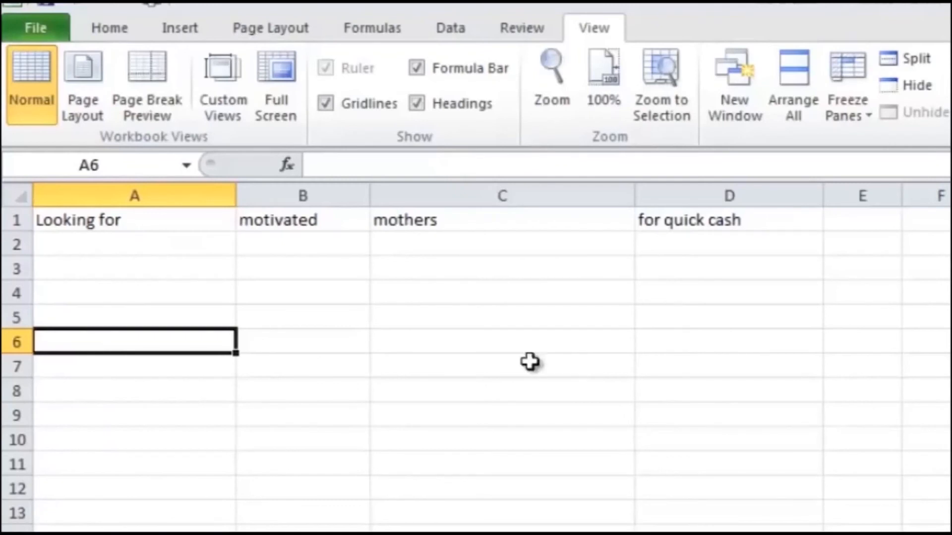
# Enter x in cells A2:A6 of Title Data and copy these entries across columns B to D.
pyautogui.click(130, 240)
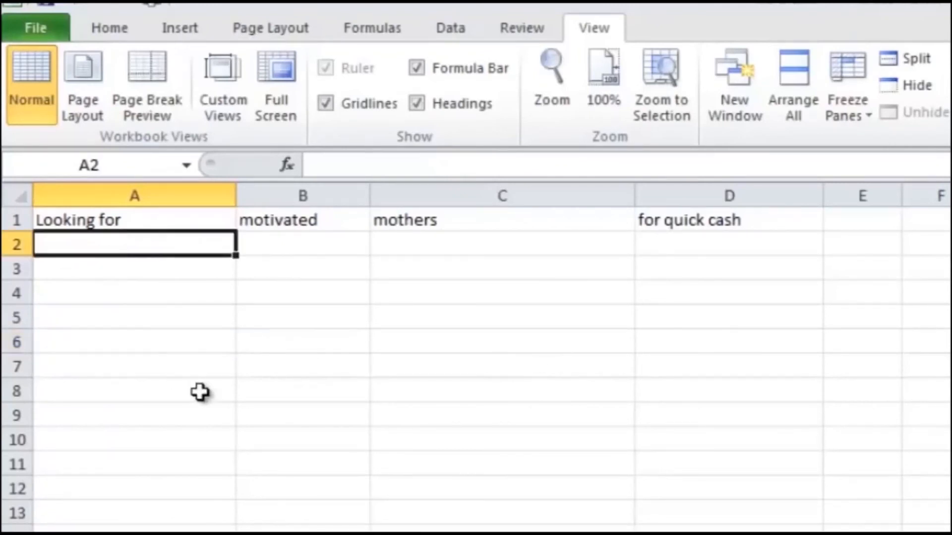
pyautogui.write('x x x x x')
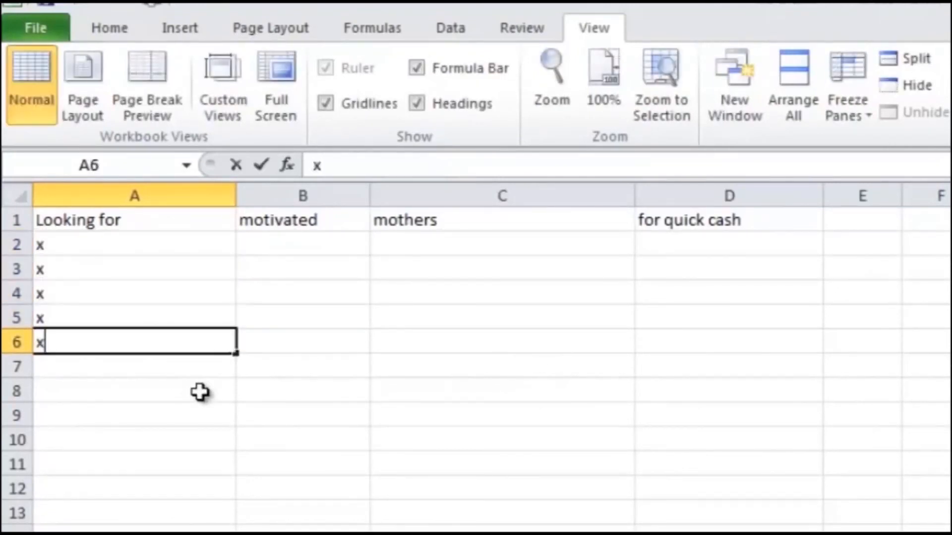
pyautogui.press('Up')
pyautogui.press('Up')
pyautogui.press('Up')
pyautogui.press('Up')
pyautogui.hotkey('shift', 'Down')
pyautogui.hotkey('shift', 'Down')
pyautogui.hotkey('shift', 'Down')
pyautogui.hotkey('shift', 'Down')
pyautogui.hotkey('ctrl', 'c')
pyautogui.press('Right')
pyautogui.hotkey('shift', 'Right')
pyautogui.hotkey('shift', 'Right')
pyautogui.press('Return')
pyautogui.press('Left')
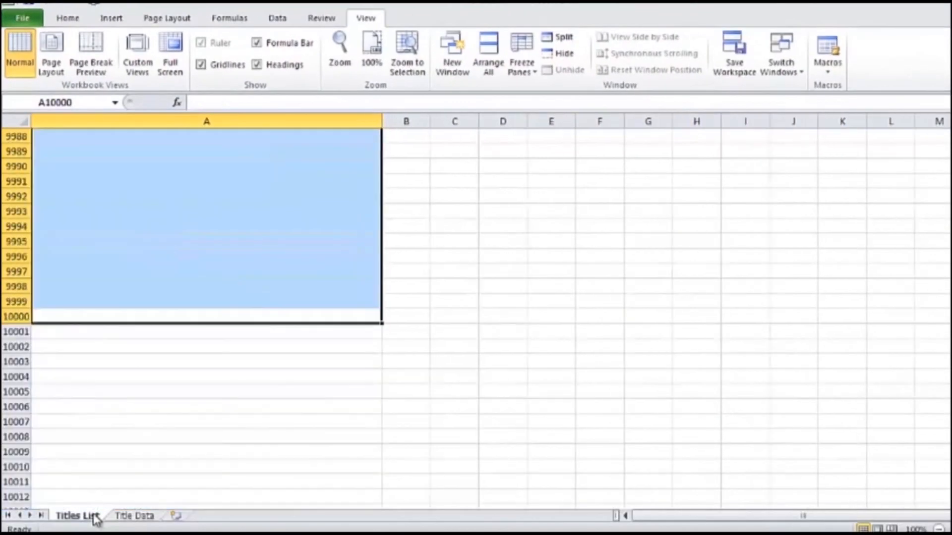
# Run the CreateTitles macro on the emptied Titles List sheet and check the first and last generated rows.
pyautogui.hotkey('ctrl', 'Home')
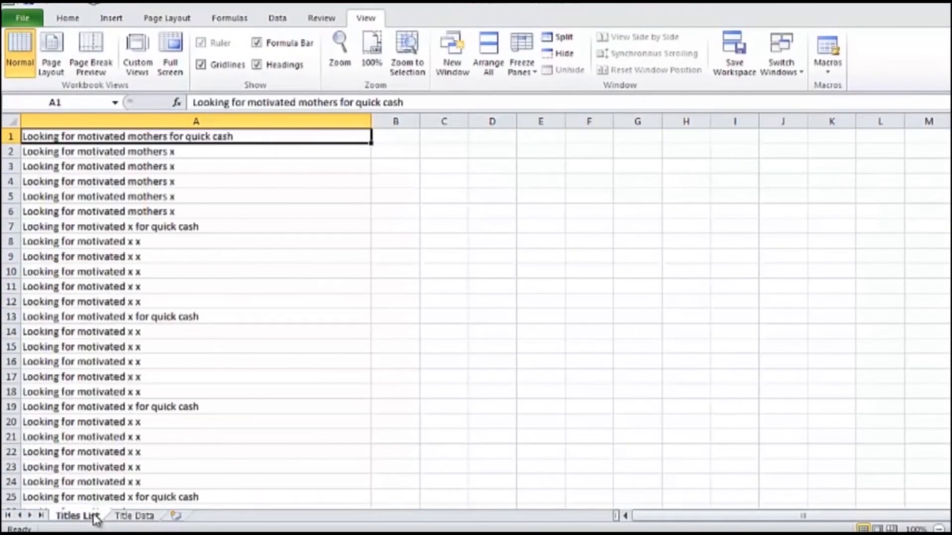
pyautogui.hotkey('ctrl', 'Down')
pyautogui.press('Down')
pyautogui.press('Up')
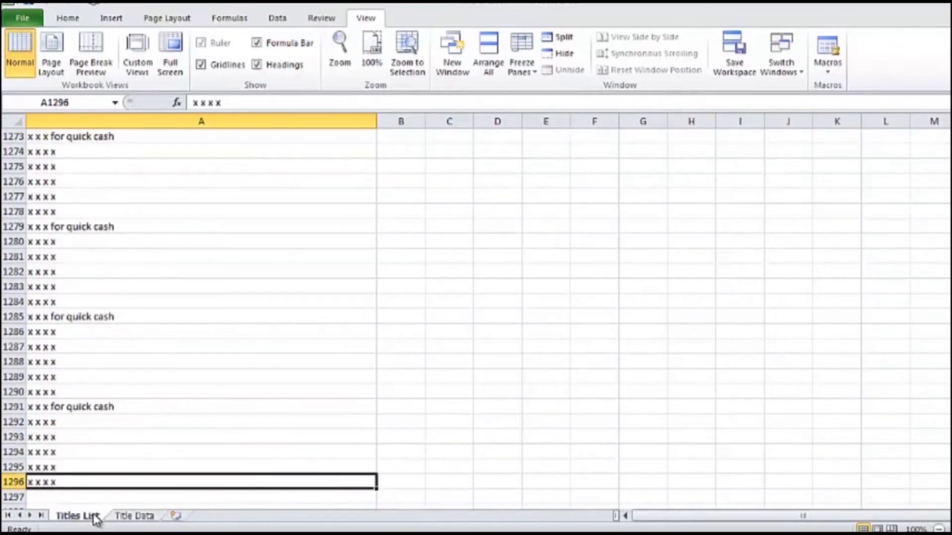
pyautogui.hotkey('ctrl', 'Up')
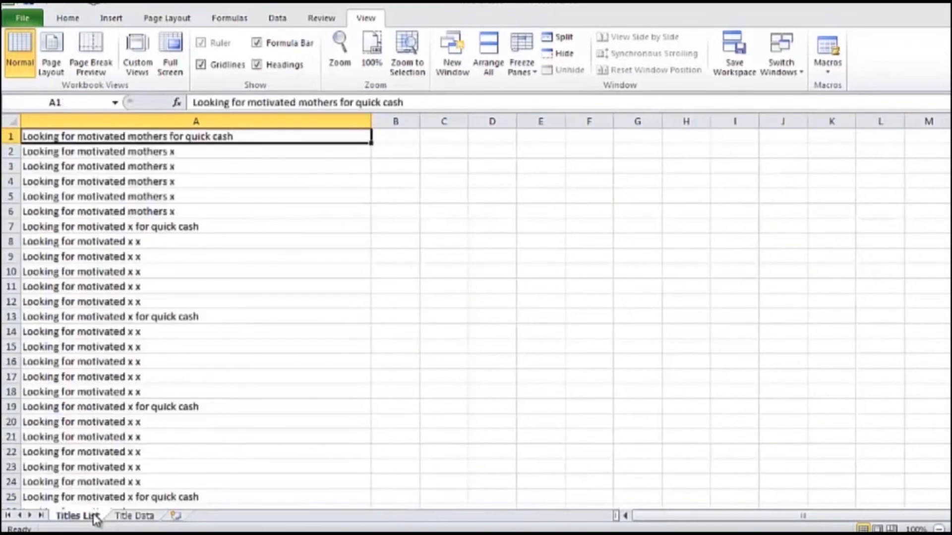